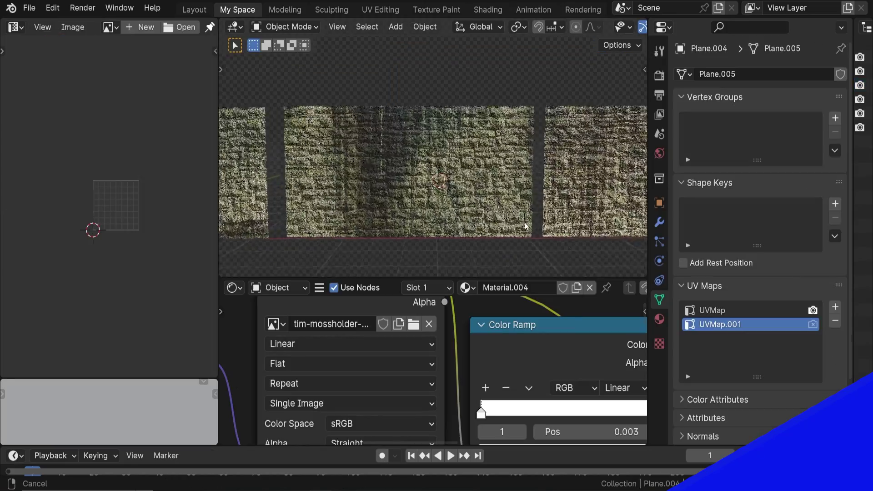
- Add a UV Map node and connect its UV output to the Vector input of Material.001's stained-wall image texture
middle_click_drag(525, 226, 473, 217)
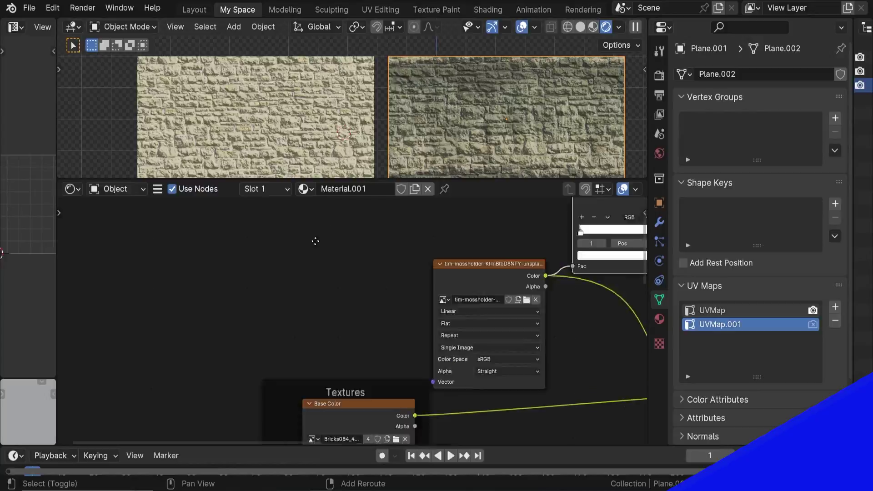
scroll(312, 242, "down", 2)
key("shift+a")
left_click(273, 257)
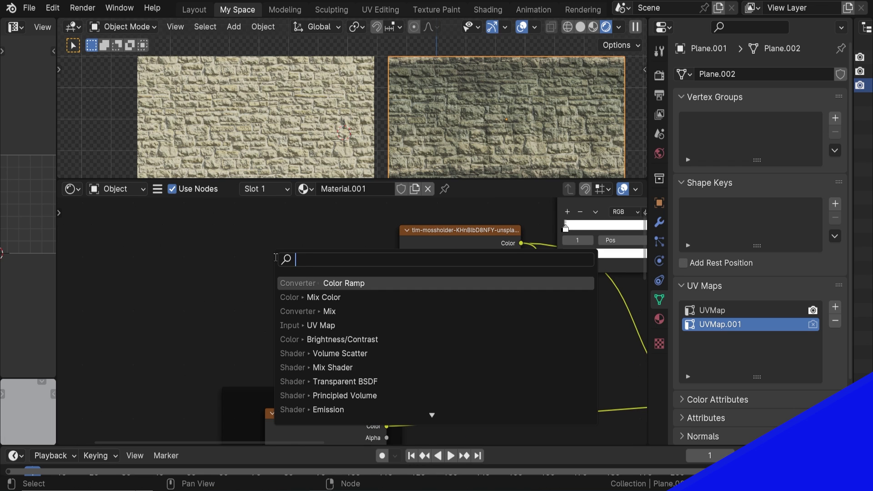
type("uv")
left_click(341, 284)
left_click(341, 284)
scroll(341, 284, "up", 2)
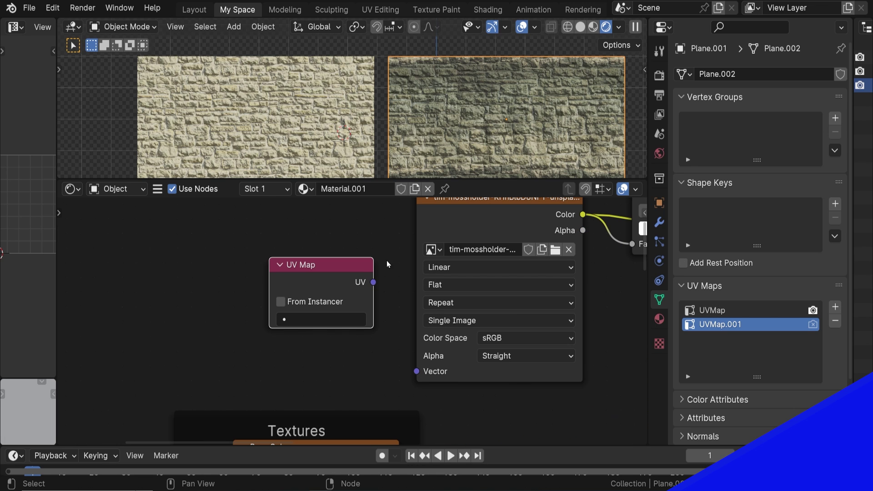
left_click_drag(376, 285, 417, 371)
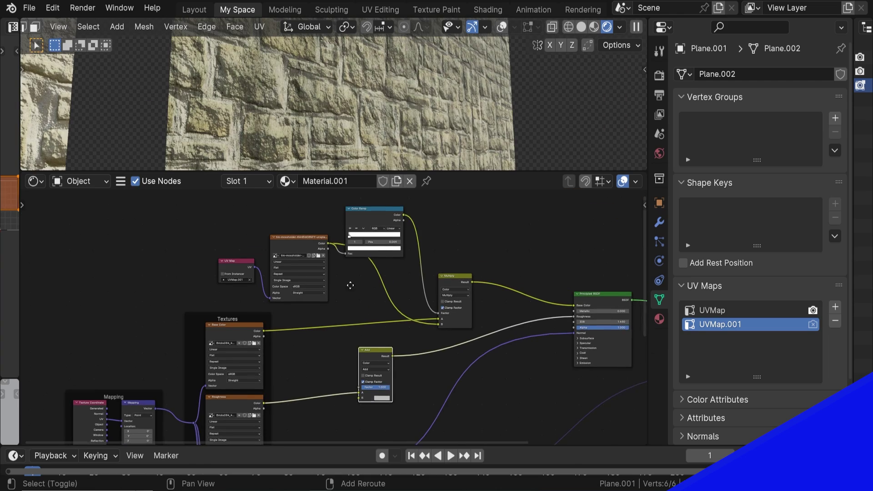
- Connect the Color Ramp's Color output to the B input of the Add mix node feeding Roughness
left_click_drag(399, 216, 355, 399)
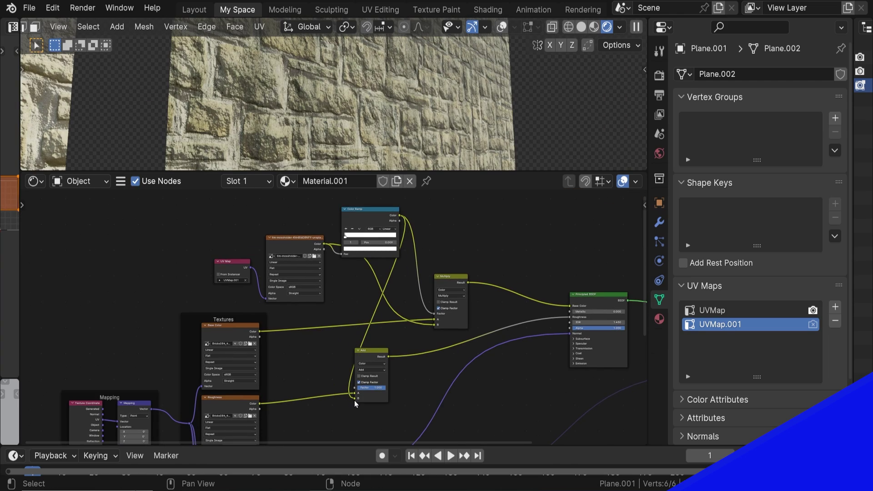
left_click(370, 352)
scroll(405, 127, "up", 2)
left_click_drag(408, 171, 411, 206)
scroll(428, 394, "up", 10)
middle_click_drag(429, 395, 414, 233)
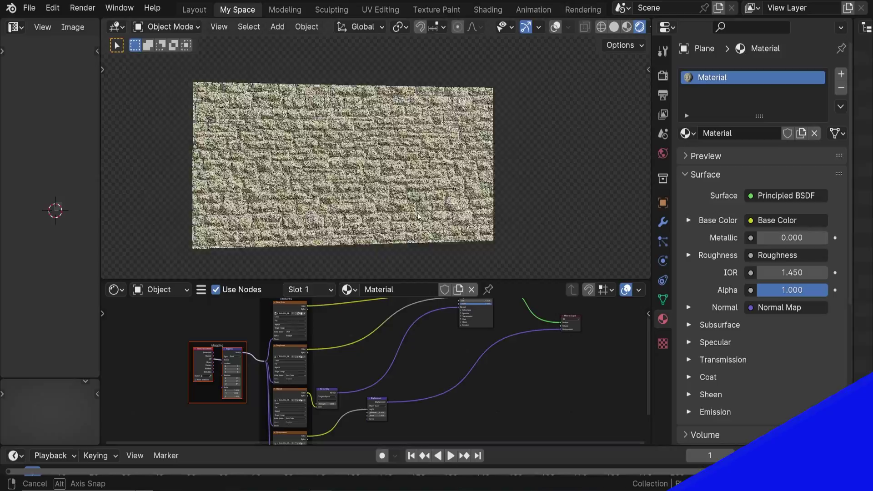
- Examine the brick wall plane up close and review its material's mapping and texture nodes
middle_click_drag(410, 209, 456, 218)
scroll(456, 219, "up", 4)
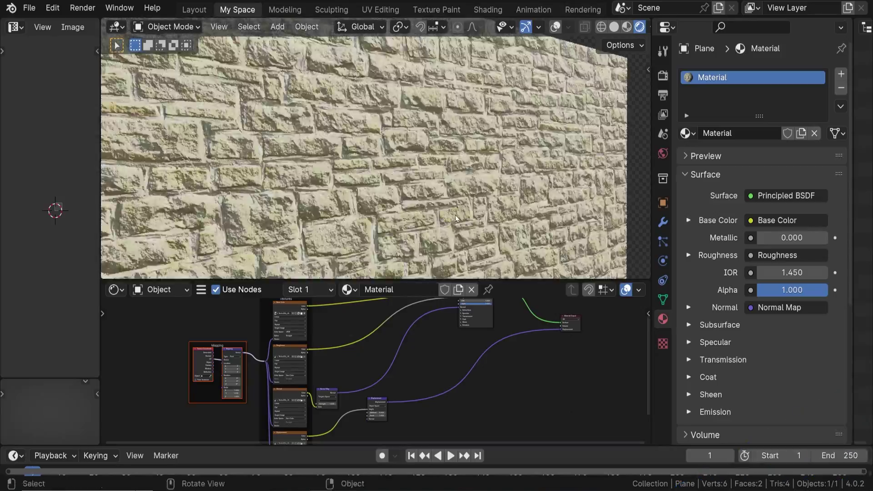
scroll(372, 204, "down", 6)
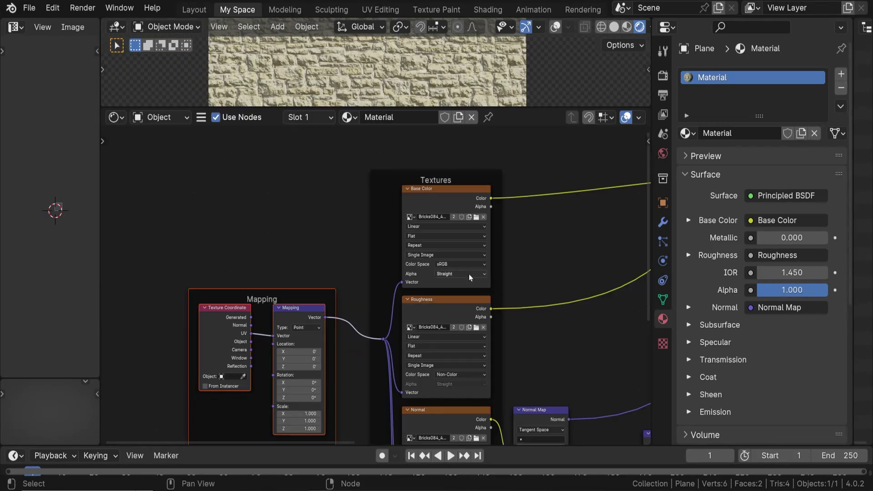
middle_click_drag(555, 269, 502, 342, "shift")
key("Home")
scroll(458, 310, "up", 1)
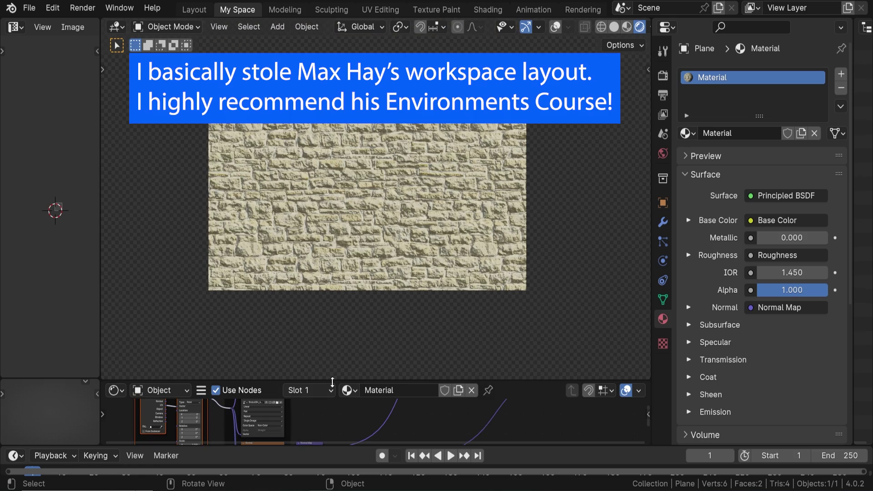
- Resize the workspace areas to enlarge the shader editor, the image editor and the outliner
left_click_drag(332, 382, 350, 178)
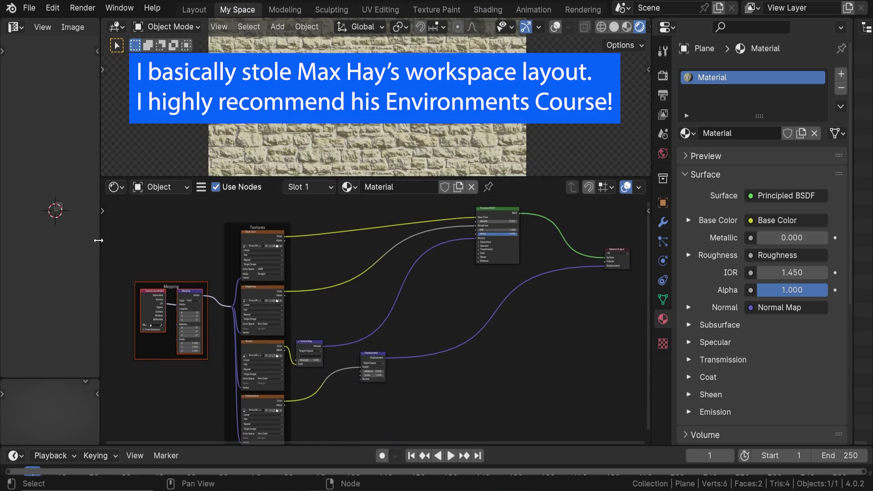
left_click_drag(98, 240, 265, 240)
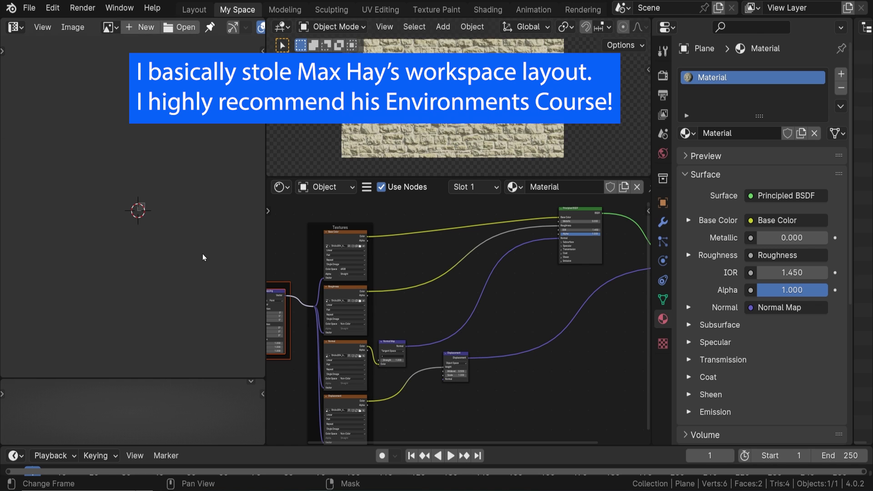
left_click_drag(852, 162, 705, 162)
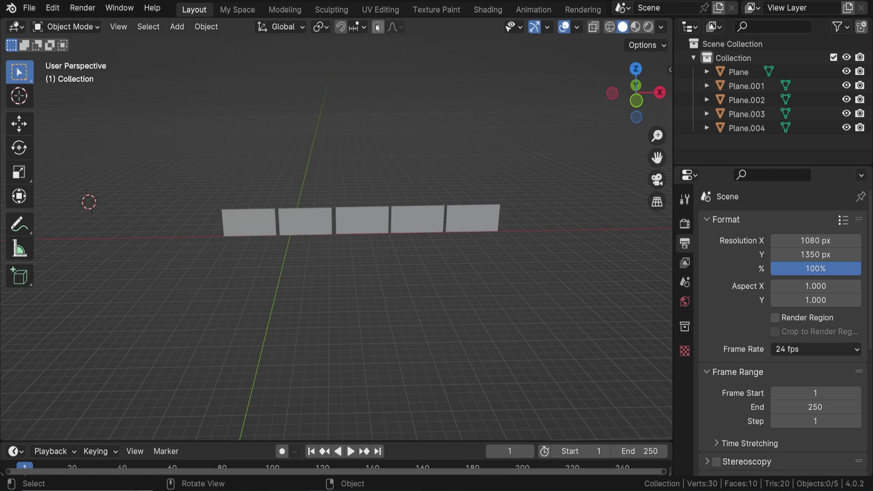
- Open the Shading and UV Editing workspaces to view their layouts
left_click(486, 10)
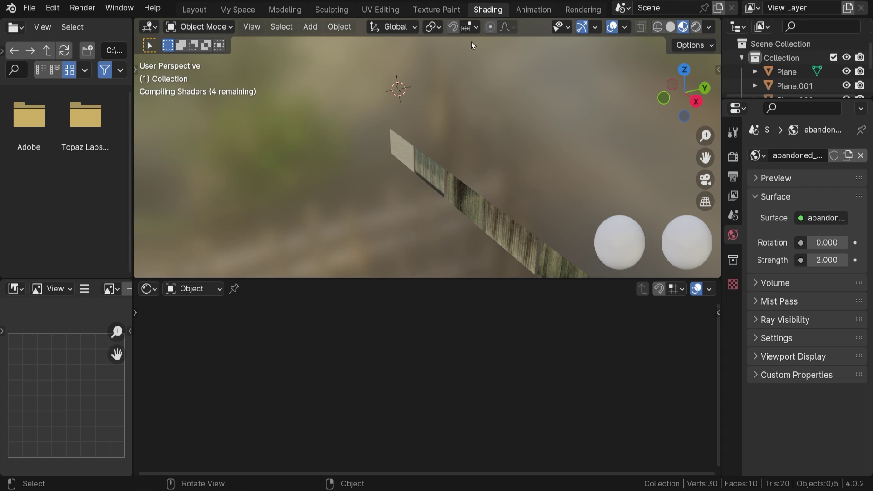
left_click(380, 10)
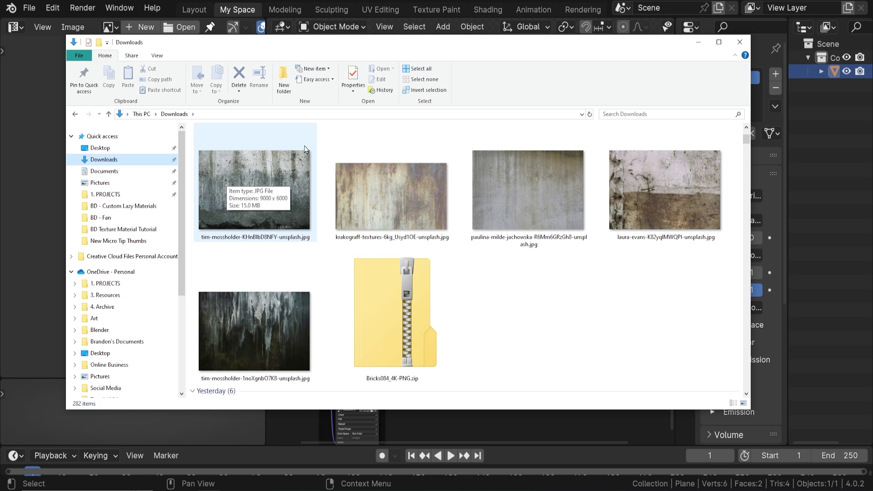
- Move the Downloads window out of the way and narrow the image editor and outliner to widen the shader editor
left_click_drag(321, 47, 872, 61)
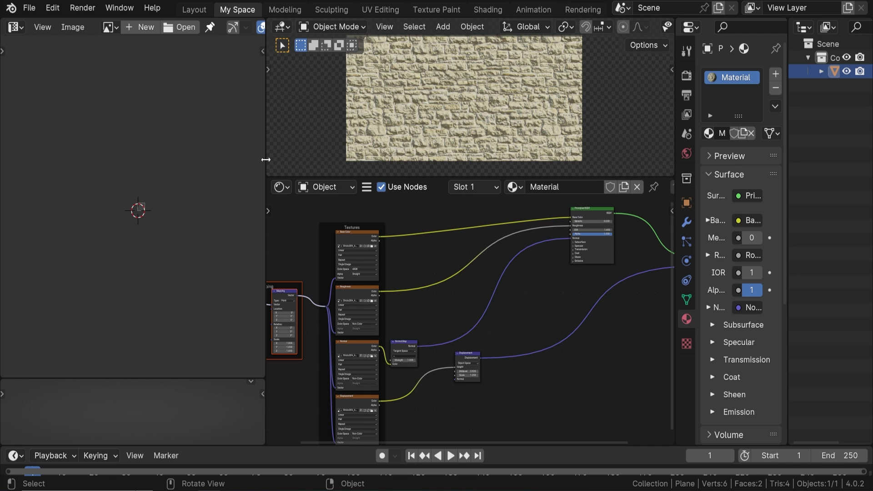
left_click_drag(266, 160, 29, 159)
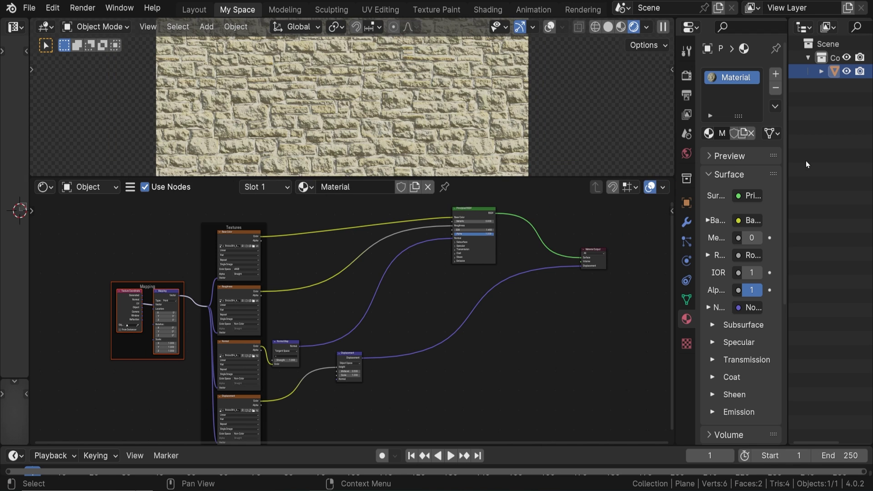
left_click_drag(788, 156, 851, 156)
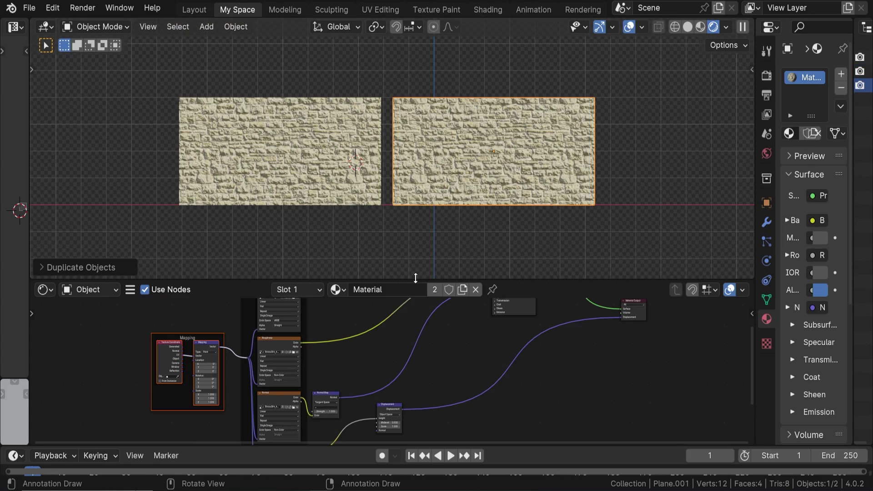
left_click_drag(415, 278, 448, 184)
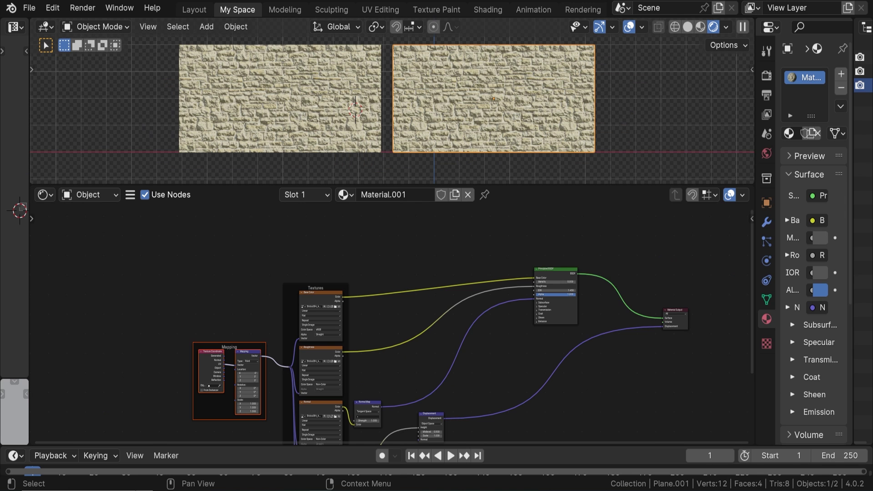
- Bring the grey stained-concrete JPG from the Downloads folder into Material.001 as an image texture node above the Textures frame
left_click_drag(872, 245, 604, 143)
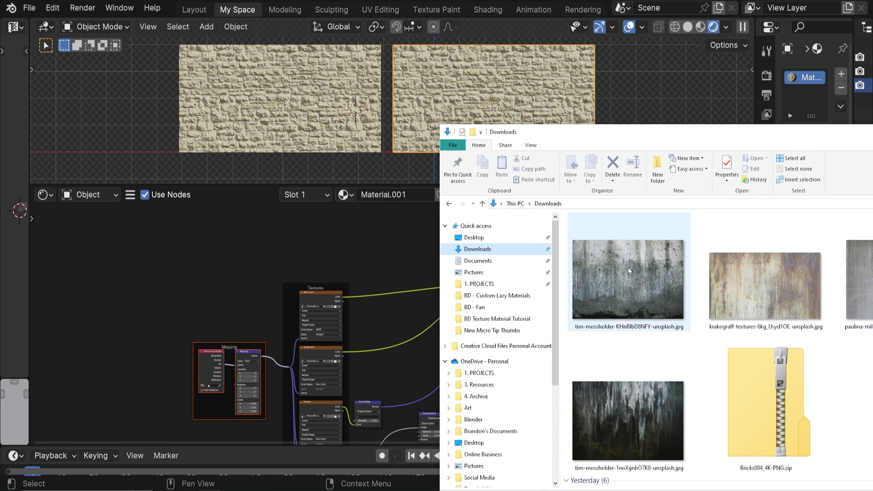
left_click_drag(627, 267, 380, 304)
left_click_drag(227, 258, 424, 275)
scroll(257, 255, "up", 4)
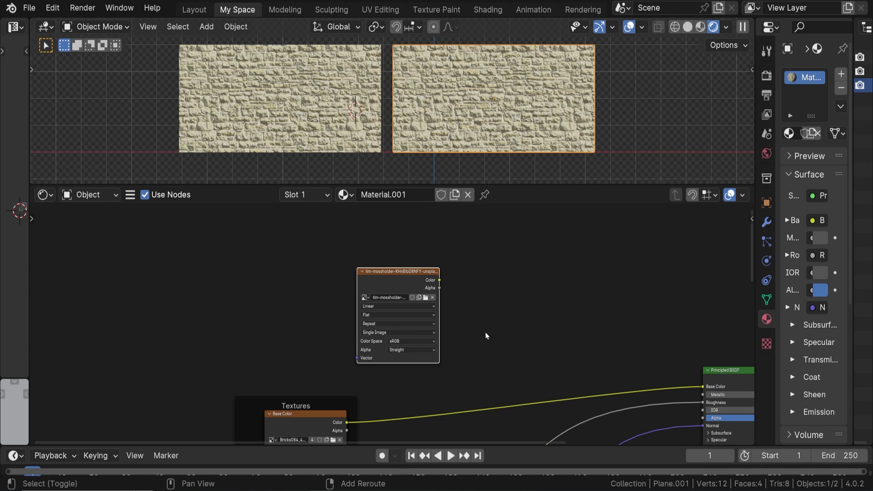
- Add a Mix node beside the imported image texture and set its data type to Color
key("shift+a")
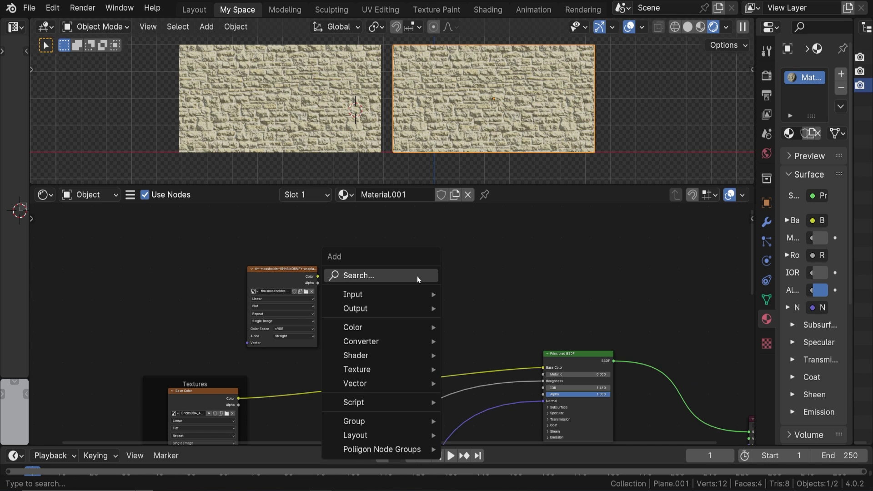
left_click(416, 277)
type("mix")
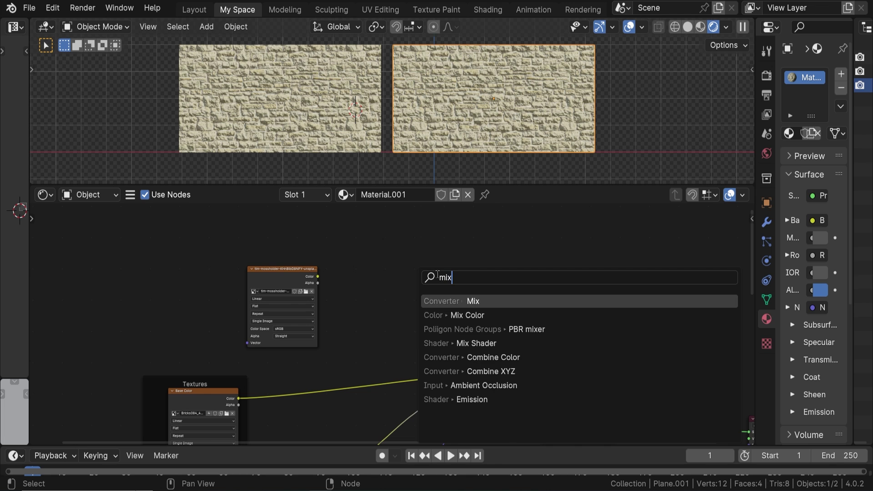
key("Return")
left_click(457, 273)
scroll(459, 271, "up", 3)
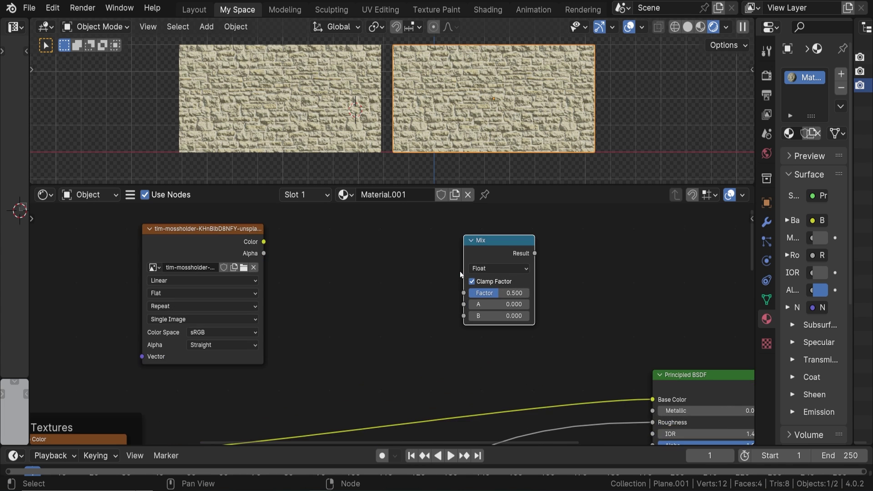
scroll(459, 271, "up", 2)
middle_click_drag(467, 271, 312, 334)
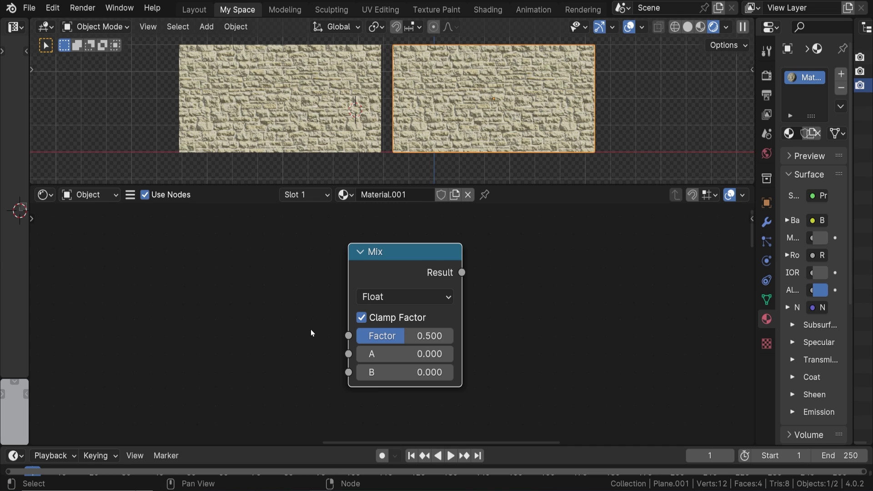
left_click(421, 298)
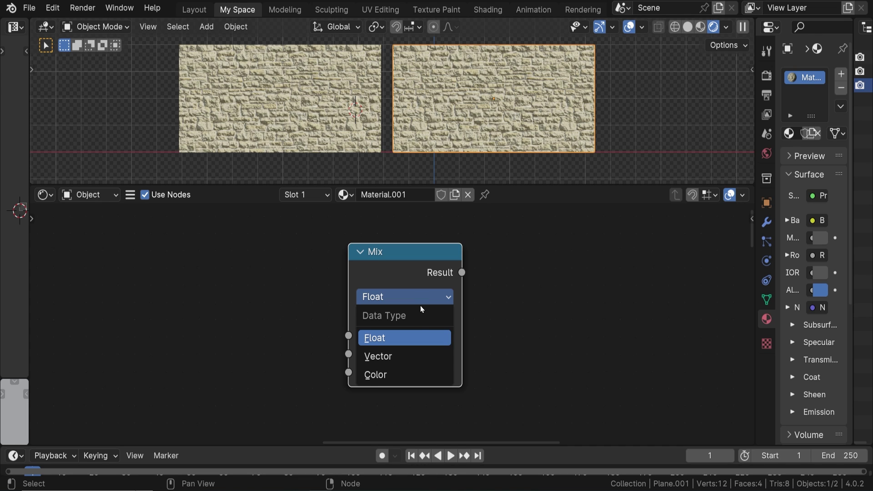
left_click(402, 373)
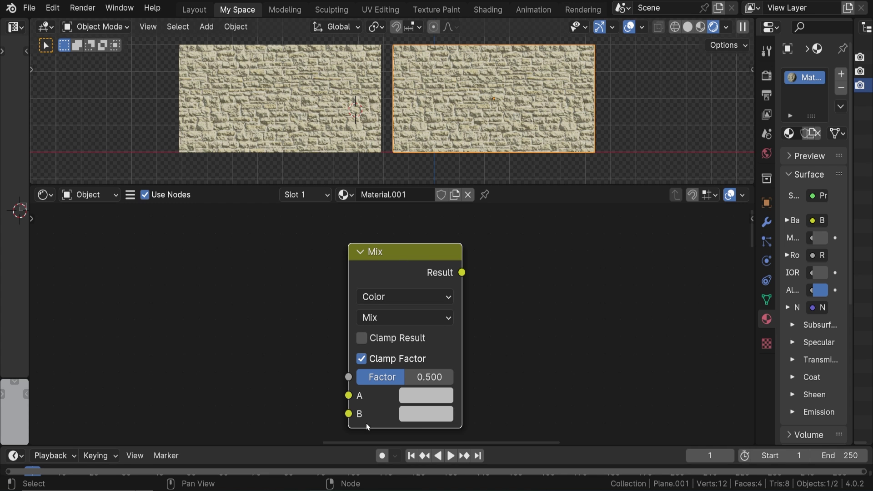
- Add a Mix Color node beside the existing Mix node and delete it again
key("shift+a")
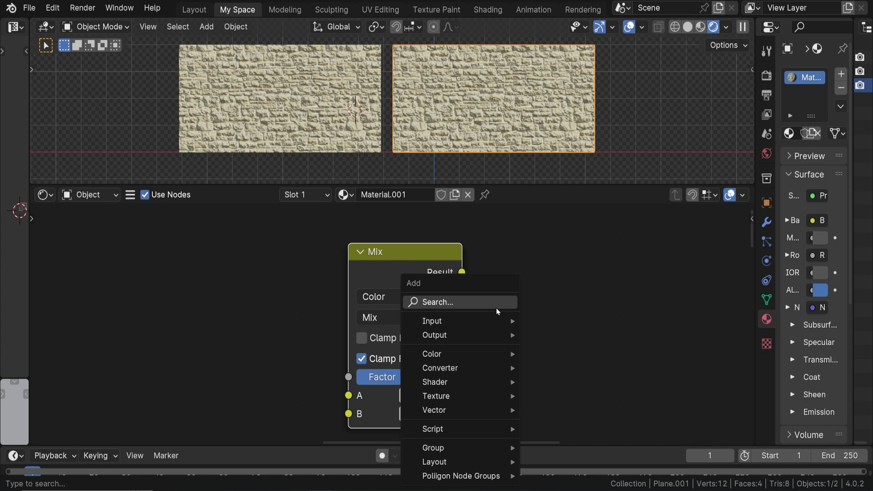
left_click(495, 307)
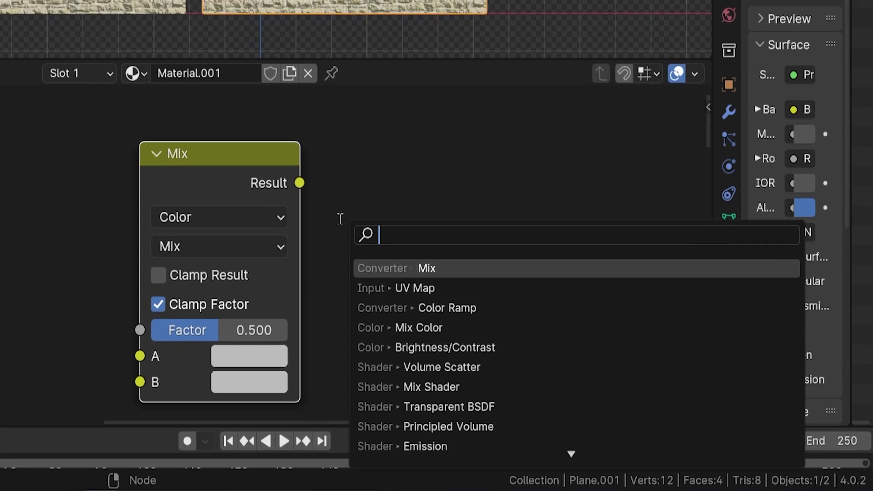
type("mix")
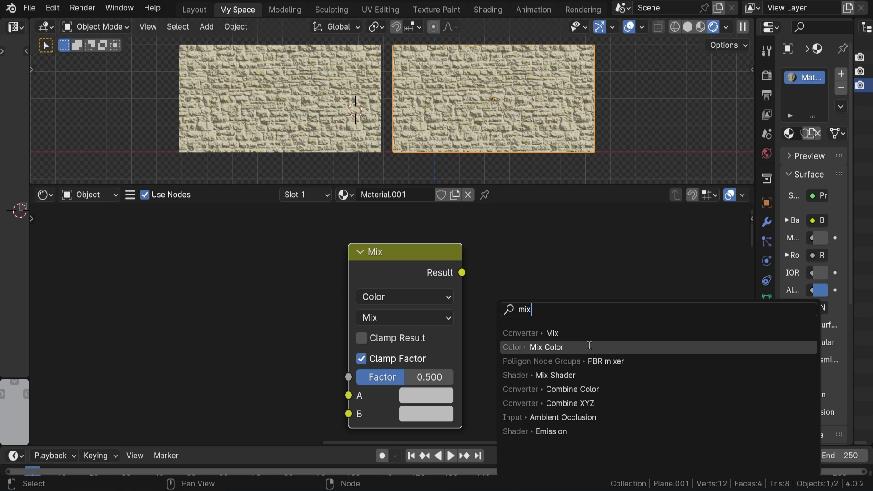
left_click(353, 243)
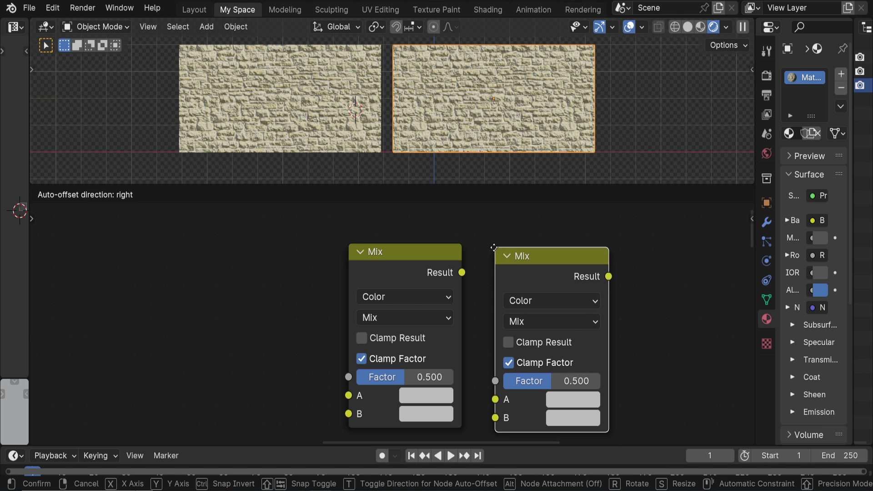
left_click(491, 245)
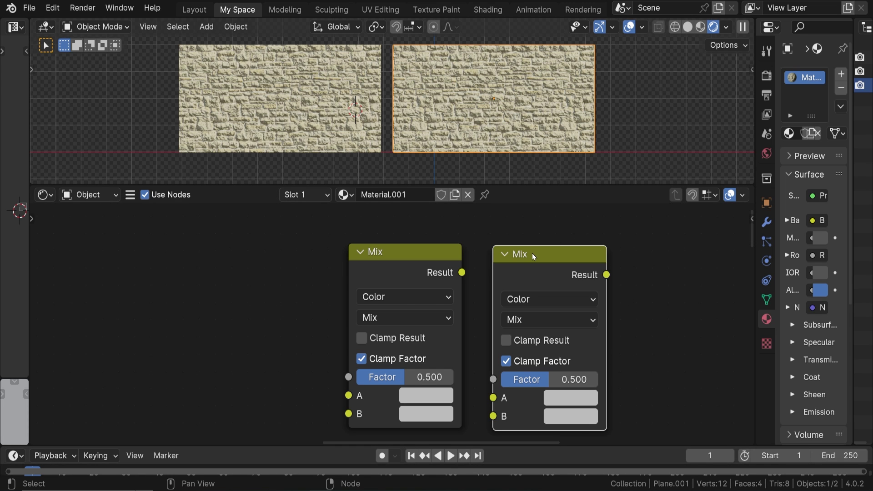
key("Delete")
- Look through the blend modes available on the Mix node
scroll(500, 323, "down", 4)
middle_click_drag(480, 338, 550, 278)
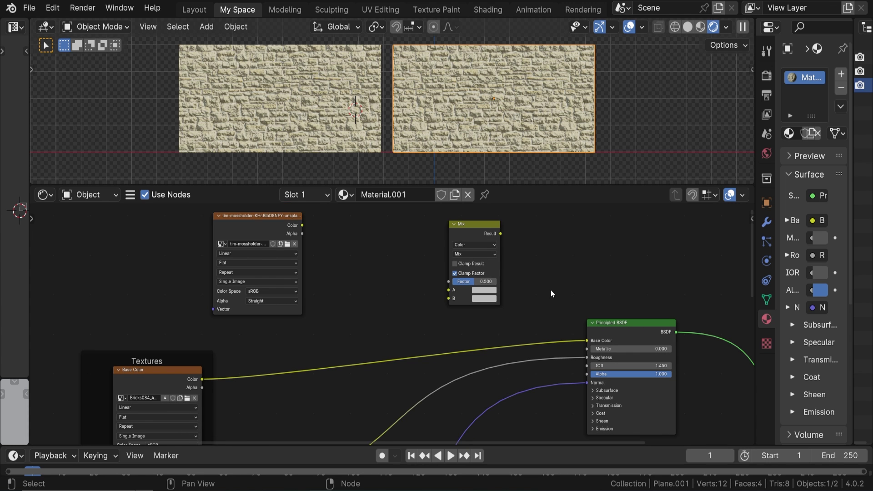
scroll(509, 284, "up", 4)
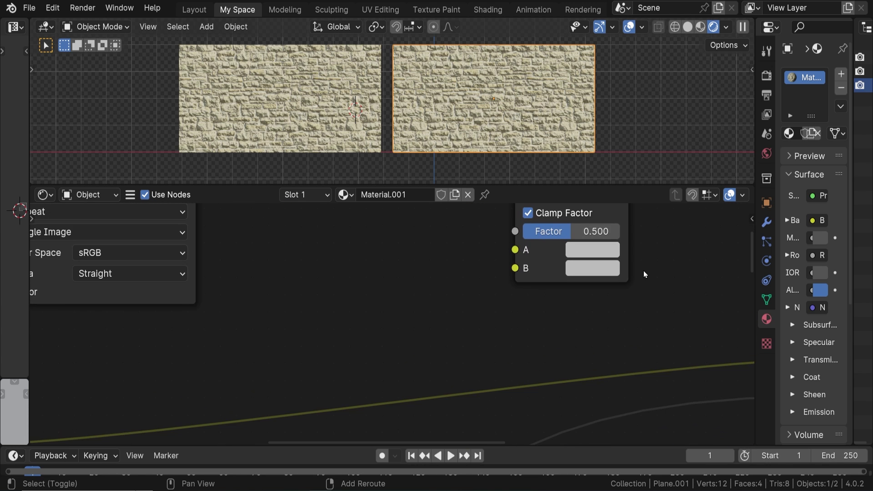
middle_click_drag(643, 271, 508, 389, "shift")
scroll(508, 389, "up", 1)
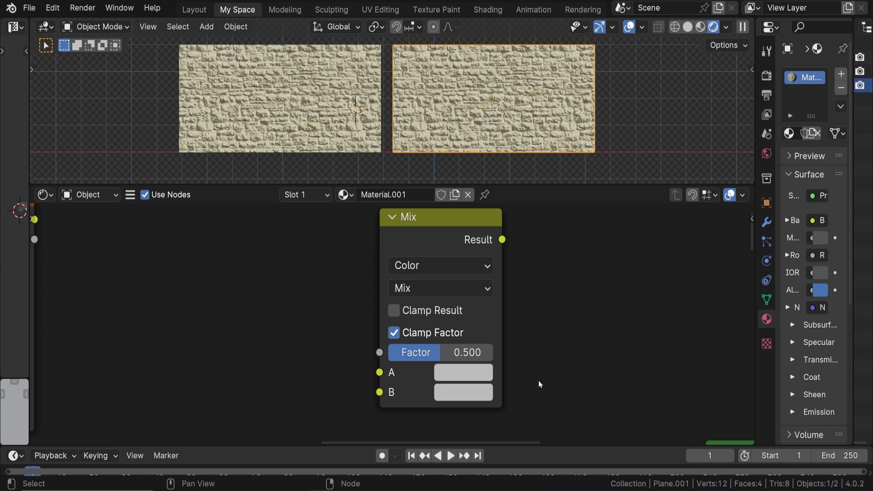
left_click(484, 290)
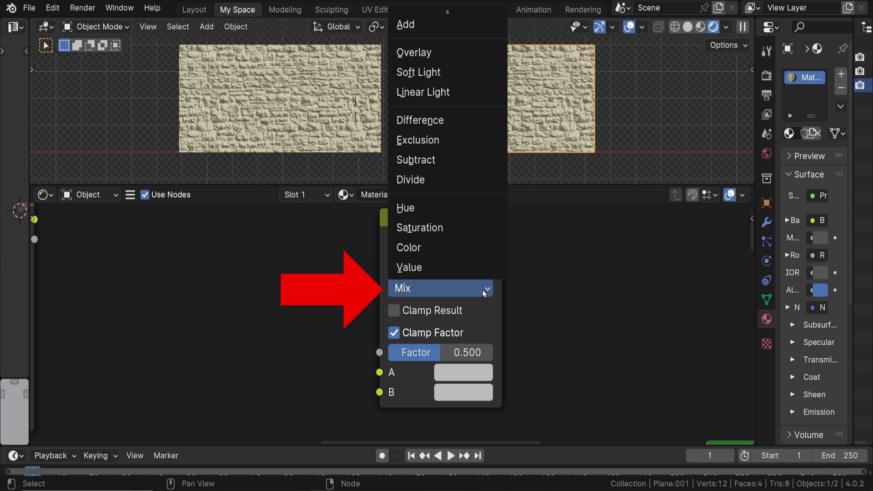
scroll(471, 69, "up", 8)
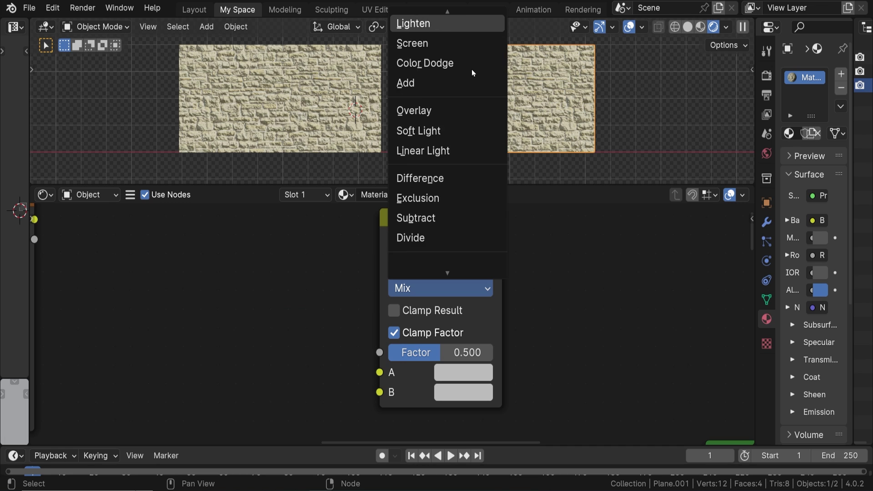
scroll(471, 69, "up", 5)
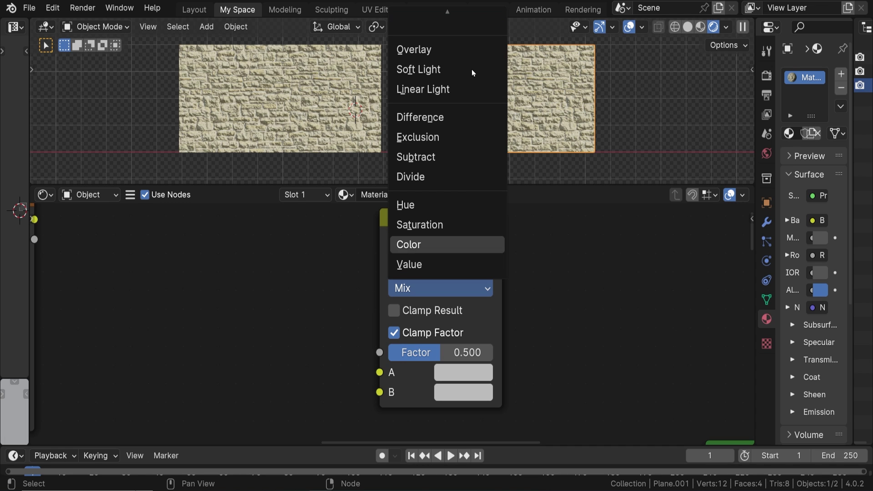
scroll(471, 69, "up", 6)
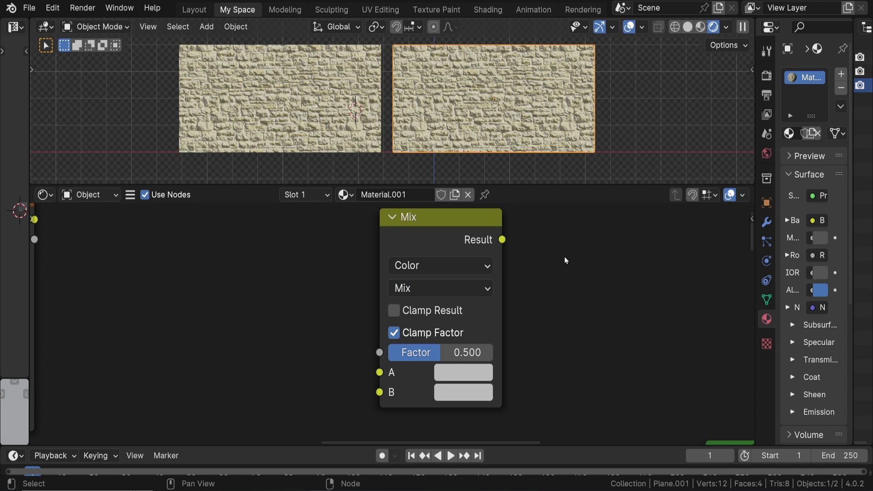
- Try a higher factor on the Mix node and set it back to 0.5
mouse_move(430, 357)
left_mouse_down()
mouse_move(453, 356)
mouse_move(390, 356)
mouse_move(460, 351)
left_mouse_up()
left_click(492, 346)
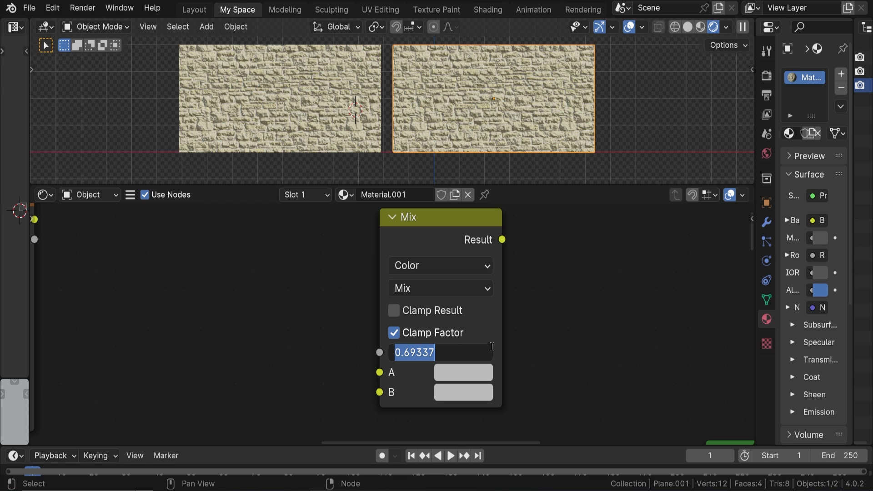
type(".5")
key("Return")
- Connect the brick Base Color texture's Color output to the Mix node's A input and the grunge image's Color output to B
scroll(496, 347, "down", 10)
middle_click_drag(497, 347, 579, 282)
left_click_drag(516, 185, 414, 216)
left_click_drag(203, 352, 353, 300)
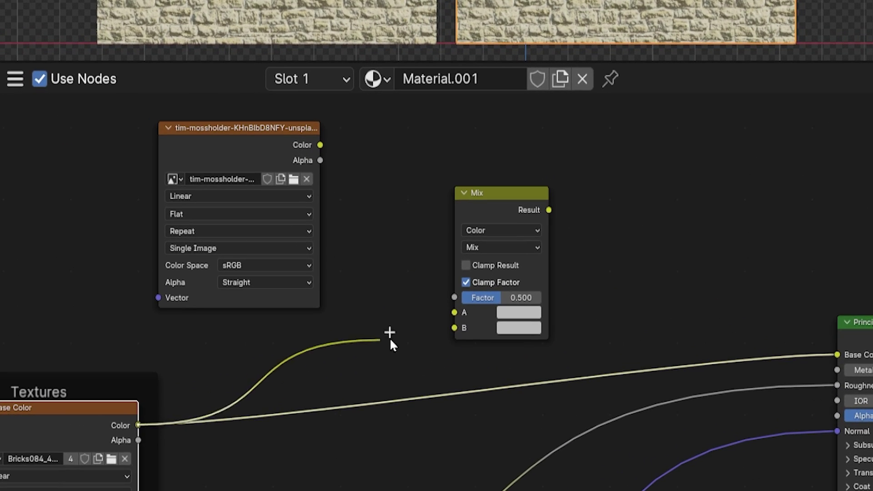
left_click_drag(390, 340, 454, 319)
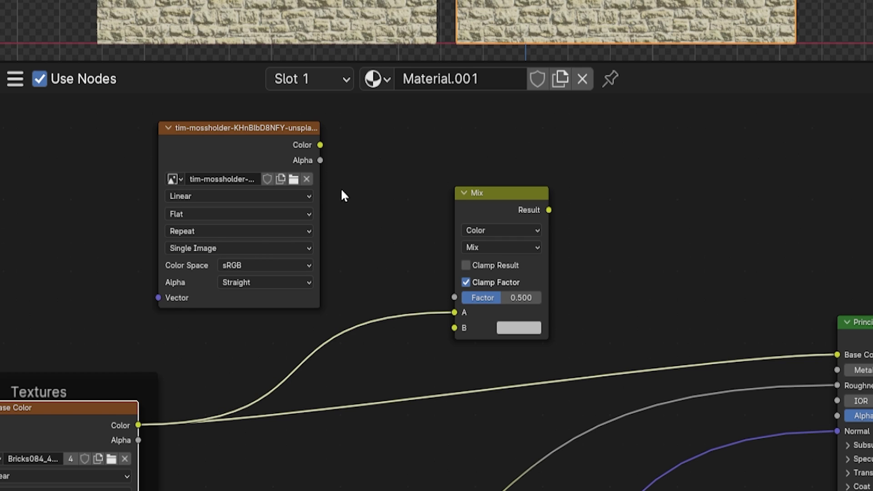
left_click_drag(320, 145, 454, 328)
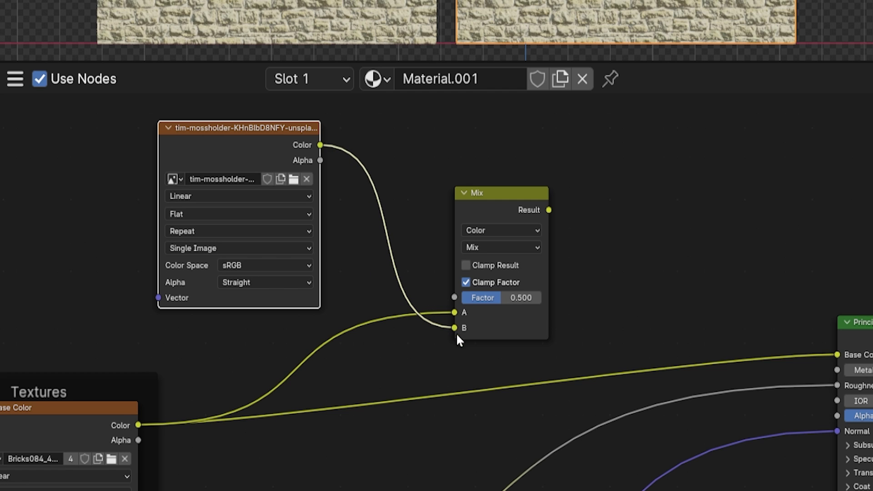
- Connect the Mix node's Result to the Base Color input of the Principled BSDF
left_click(549, 208)
left_click_drag(581, 206, 659, 218)
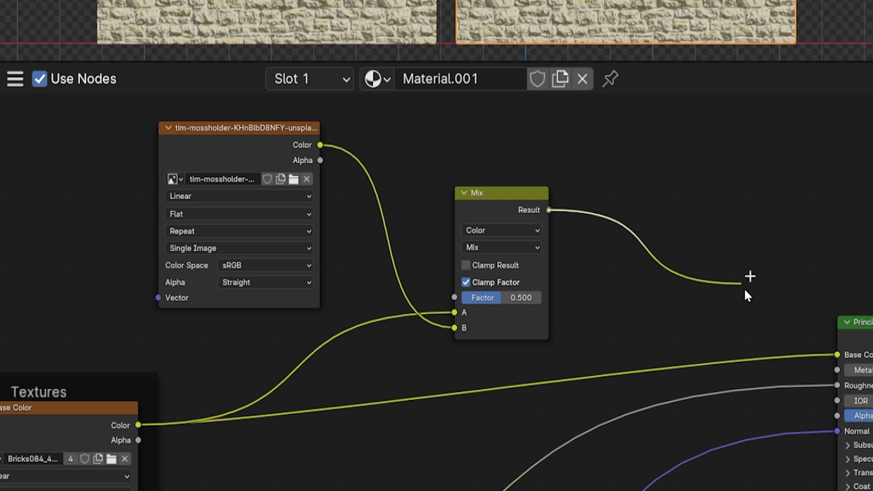
left_click_drag(745, 291, 835, 356)
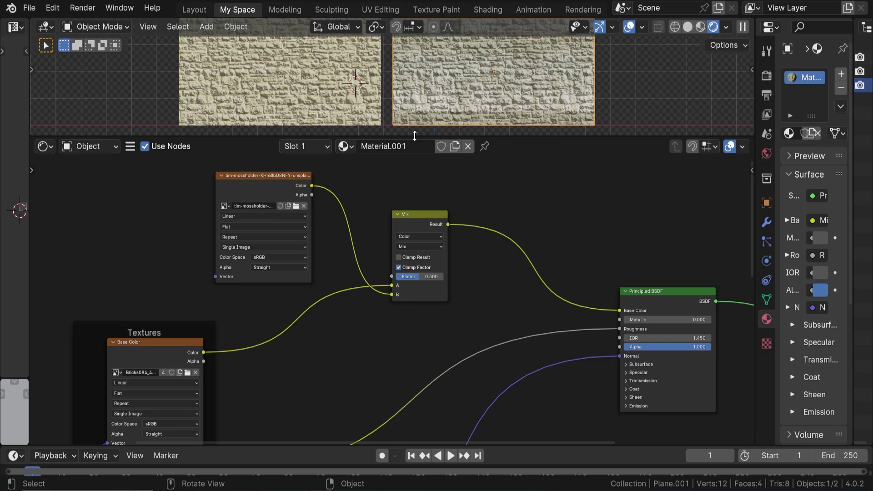
left_click_drag(494, 62, 497, 114)
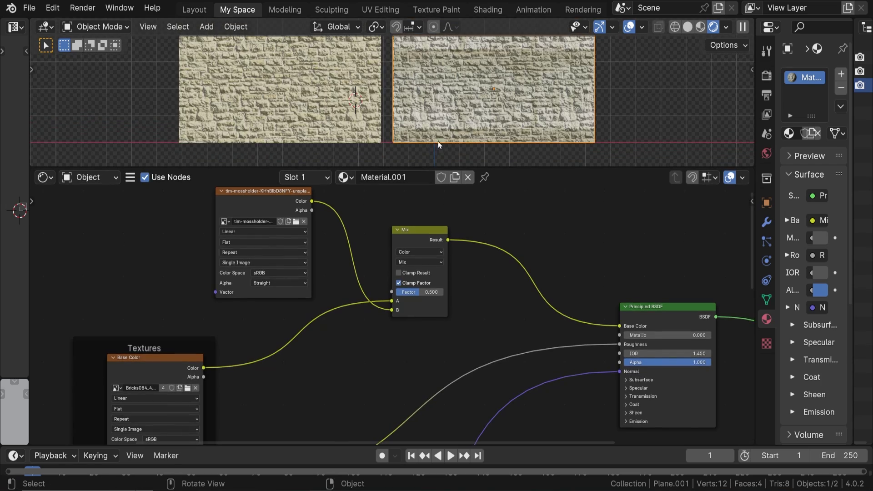
middle_click_drag(459, 120, 460, 133, "shift")
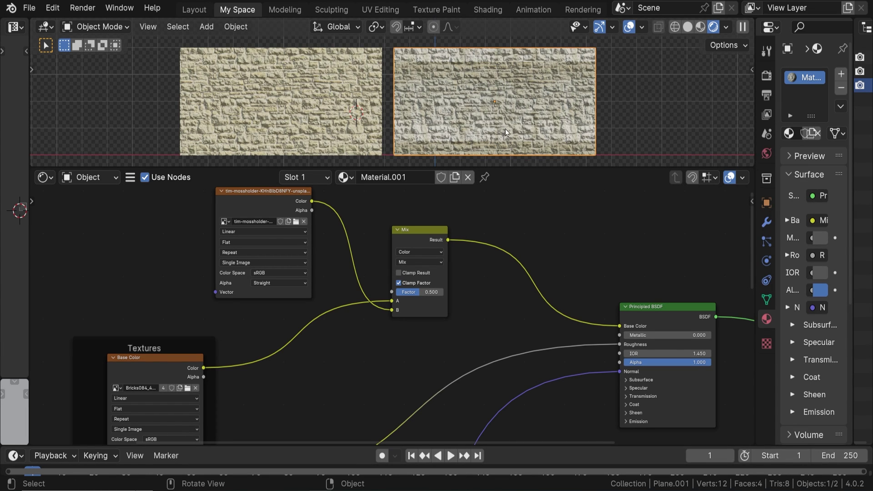
- Set the Mix node's blend mode to Multiply and raise its factor to 1.000
scroll(454, 318, "up", 3)
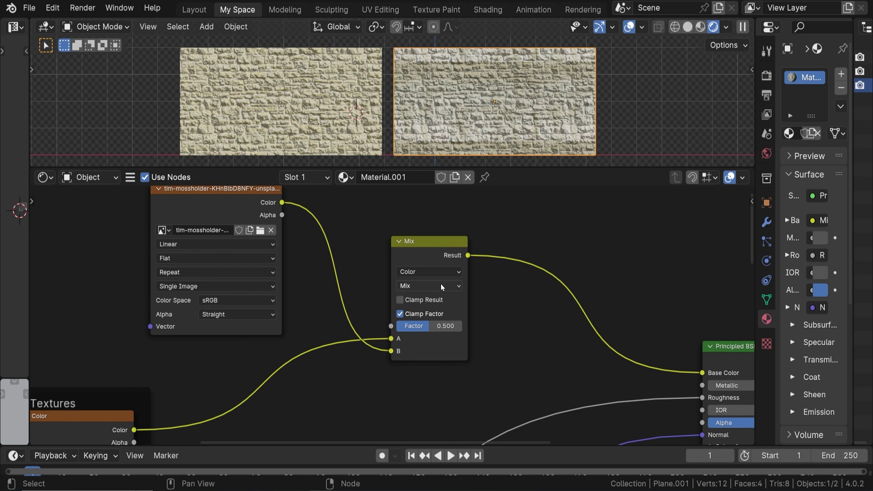
left_click(440, 286)
left_click(438, 55)
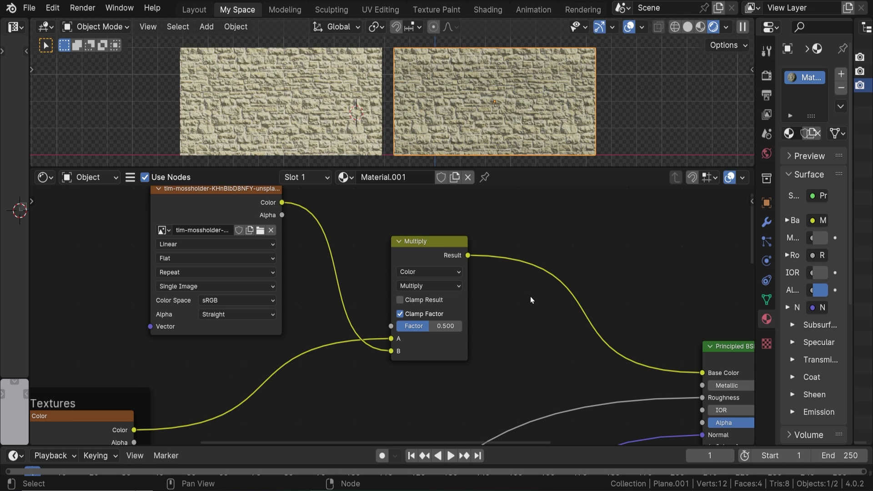
left_click_drag(432, 330, 468, 330)
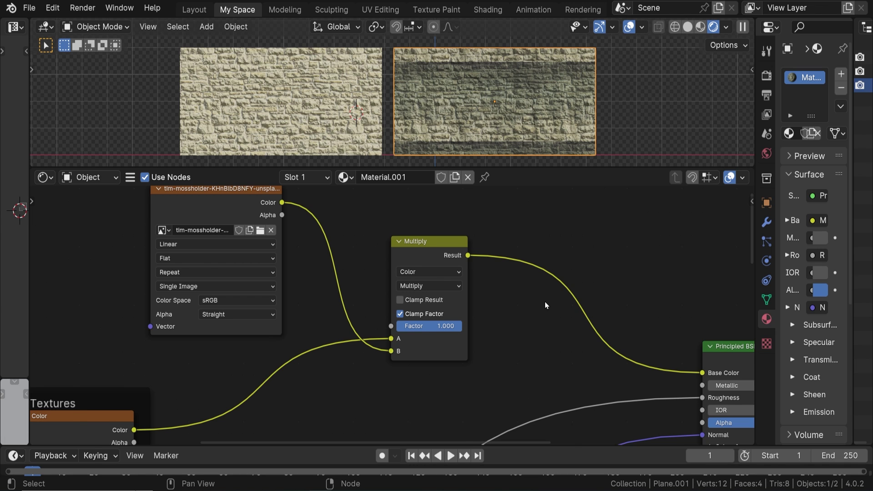
- Connect the grunge image's Color output to the Multiply node's Factor input as well
middle_click_drag(540, 330, 618, 385)
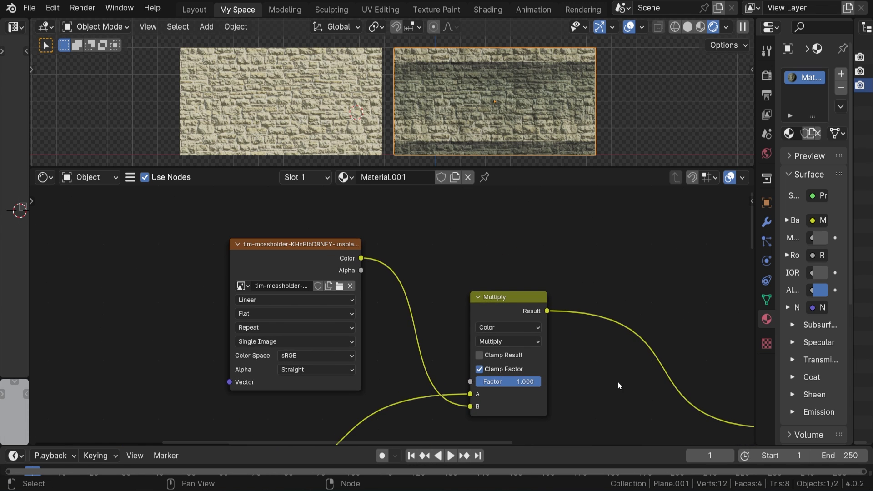
left_click(315, 251)
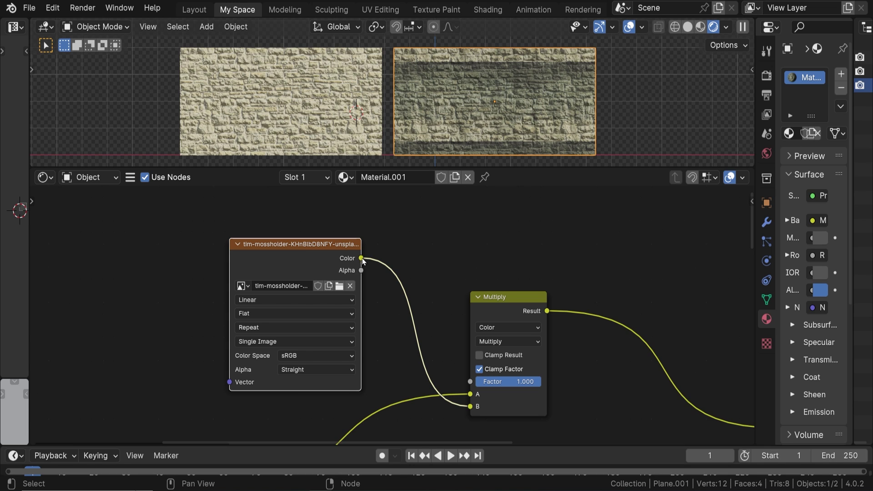
left_click_drag(361, 259, 470, 386)
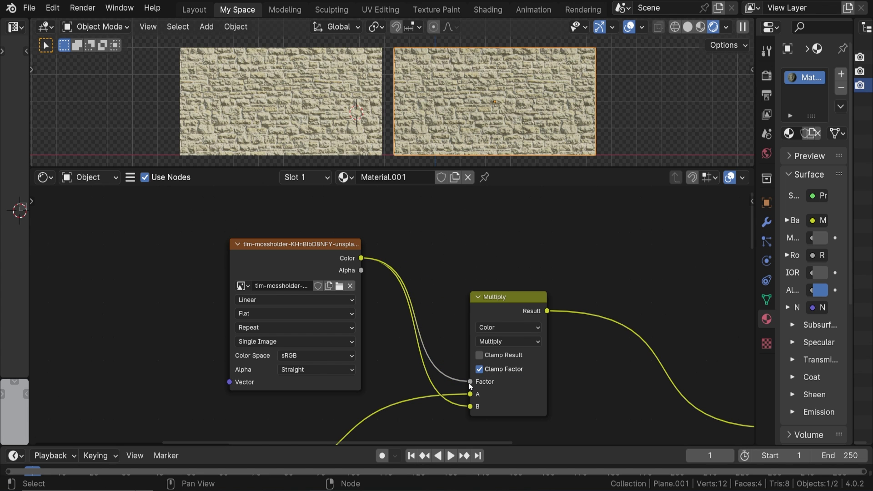
- Insert a Color Ramp on the link between the grunge image's Color and the Multiply Factor, and move it above the links
key("shift+a")
type("color")
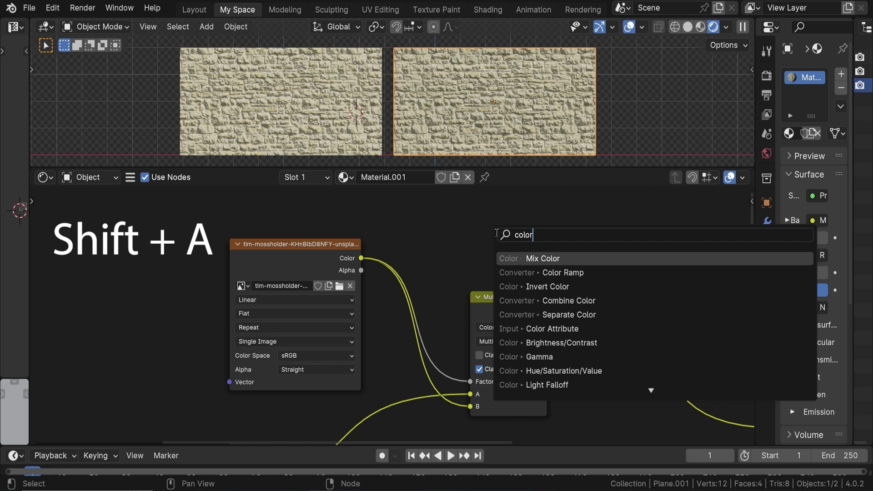
key("Down")
key("Return")
left_click(485, 251)
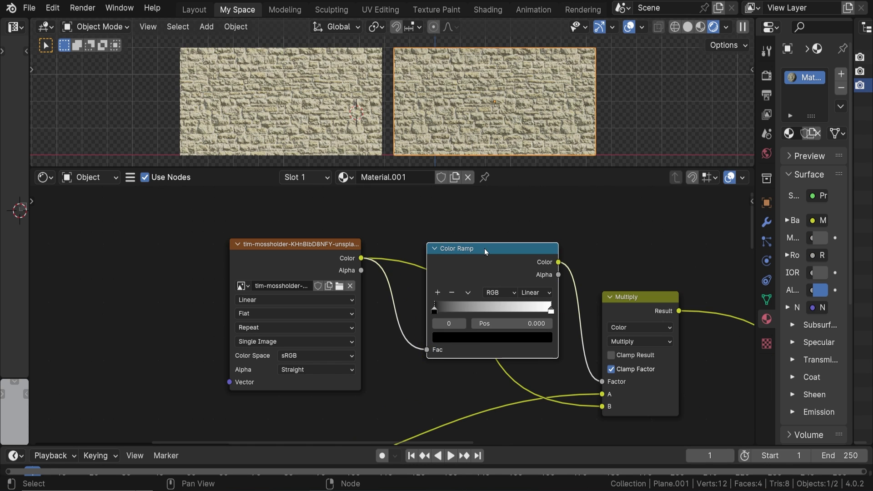
left_click_drag(485, 248, 512, 228)
middle_click_drag(567, 377, 479, 409, "shift")
- Slide the Color Ramp's white stop down to about position 0.015, beside the black stop
scroll(473, 290, "up", 1)
scroll(430, 336, "up", 1)
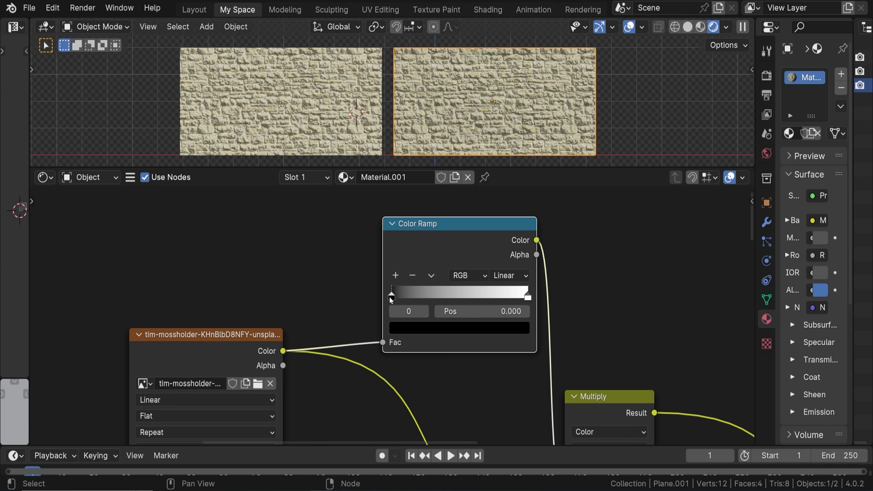
mouse_move(391, 298)
left_mouse_down()
mouse_move(431, 295)
mouse_move(375, 303)
left_mouse_up()
left_click_drag(527, 298, 406, 299)
mouse_move(392, 297)
left_mouse_down()
mouse_move(409, 299)
mouse_move(391, 296)
left_mouse_up()
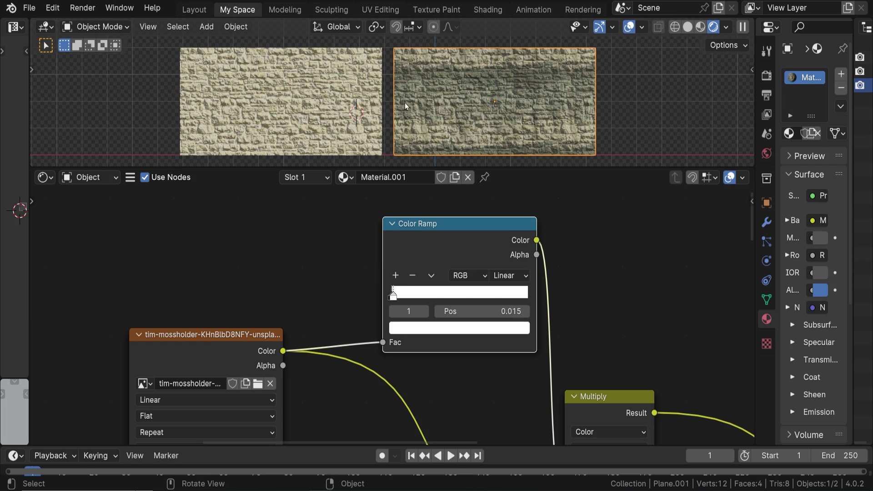
- Reposition the grunge image, Color Ramp and Multiply nodes as a group, and shift the Color Ramp closer to the image texture
scroll(540, 331, "down", 5)
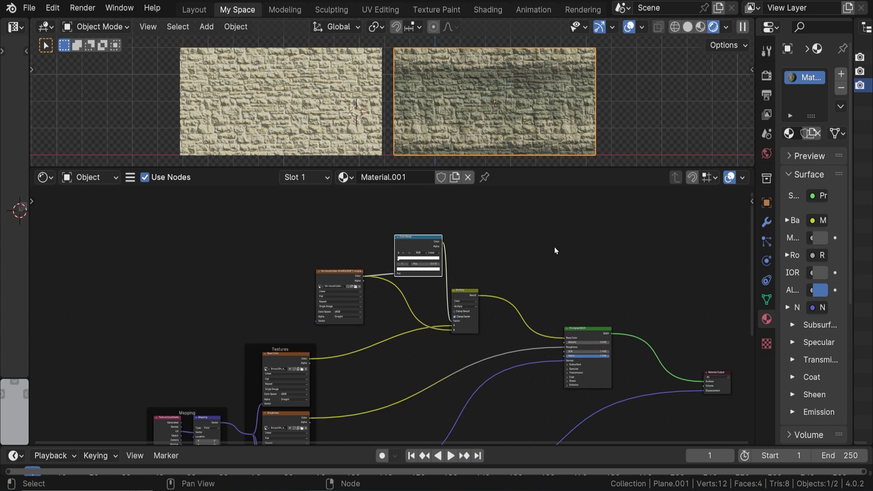
middle_click_drag(509, 277, 540, 235)
left_click_drag(366, 199, 532, 278)
key("g")
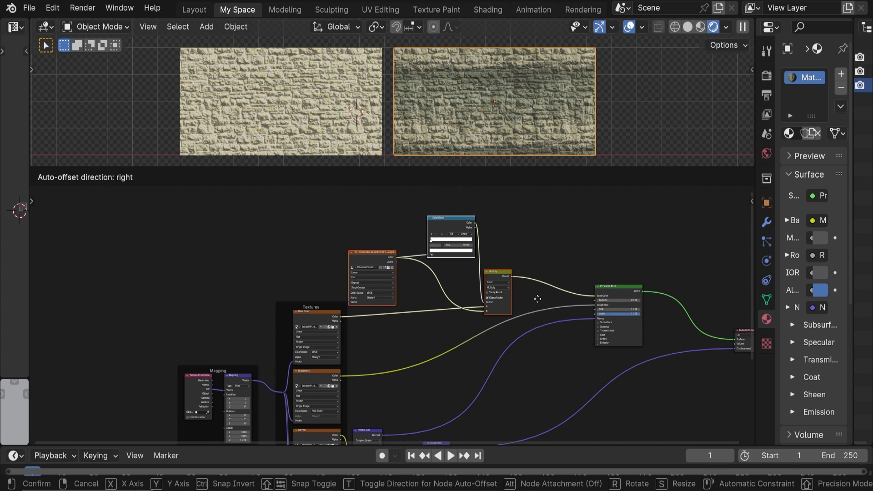
left_click(537, 299)
left_click(452, 219)
key("g")
left_click(437, 236)
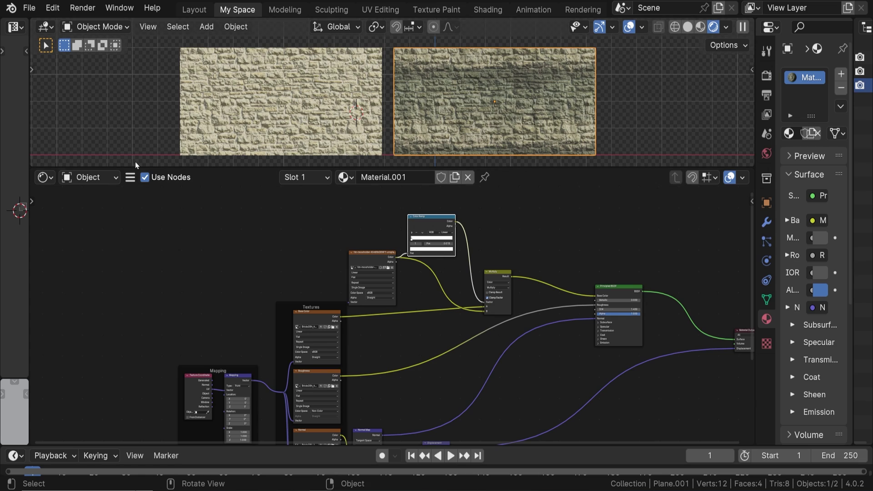
- Widen the image editor beside the 3D viewport and shader editor
left_click_drag(30, 164, 309, 164)
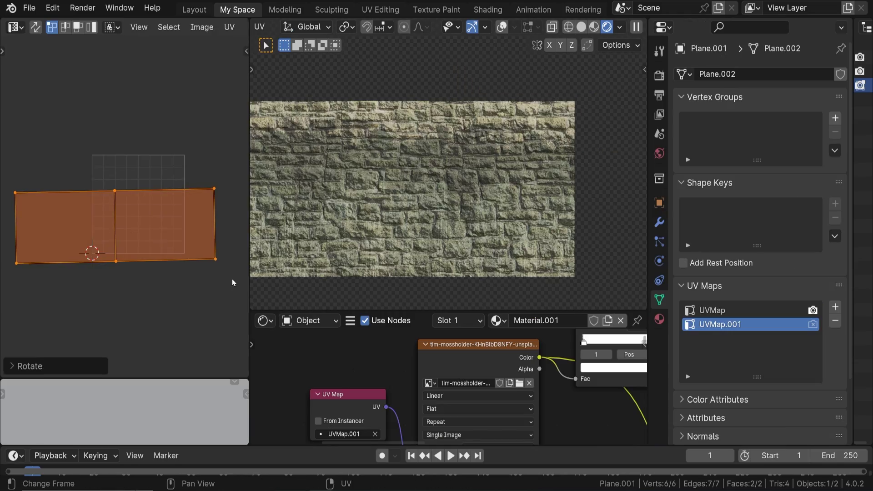
- Scale, move and rotate the plane's UVs on UVMap.001 to change where the grunge falls on the wall
key("s")
left_click(40, 114)
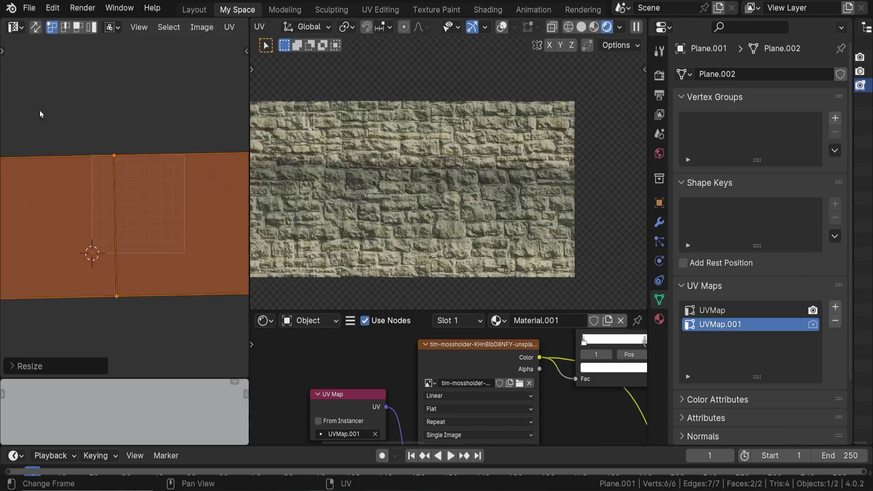
key("g")
left_click(165, 68)
key("r")
left_click(171, 70)
key("g")
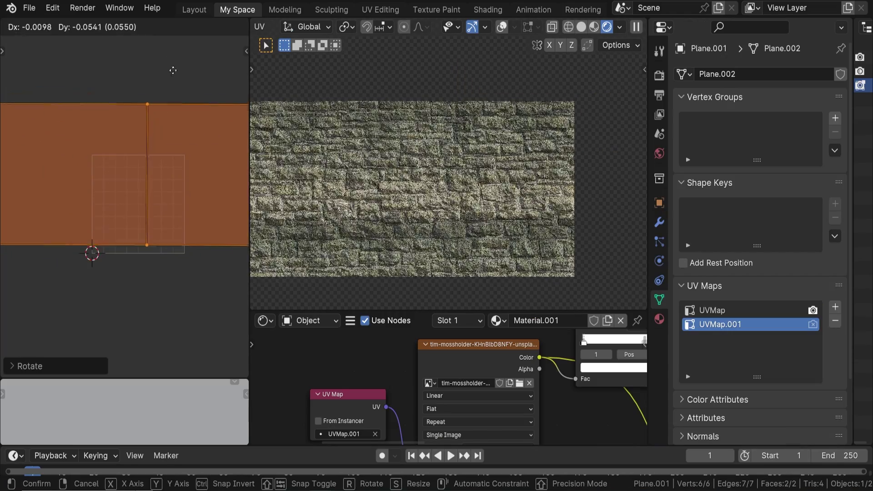
left_click(168, 78)
left_click(143, 254)
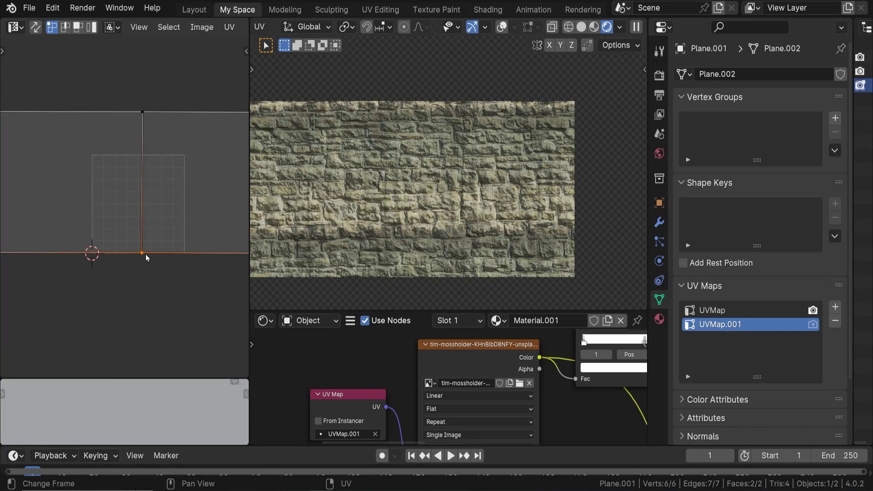
key("s")
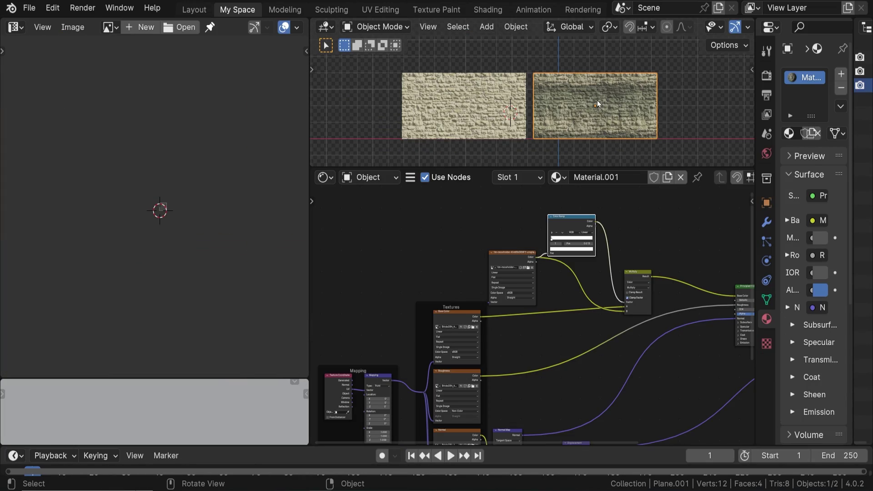
- Edit the right plane and move its UVs about 0.3 along X to shift the grunge across the wall
key("Tab")
scroll(166, 221, "up", 9)
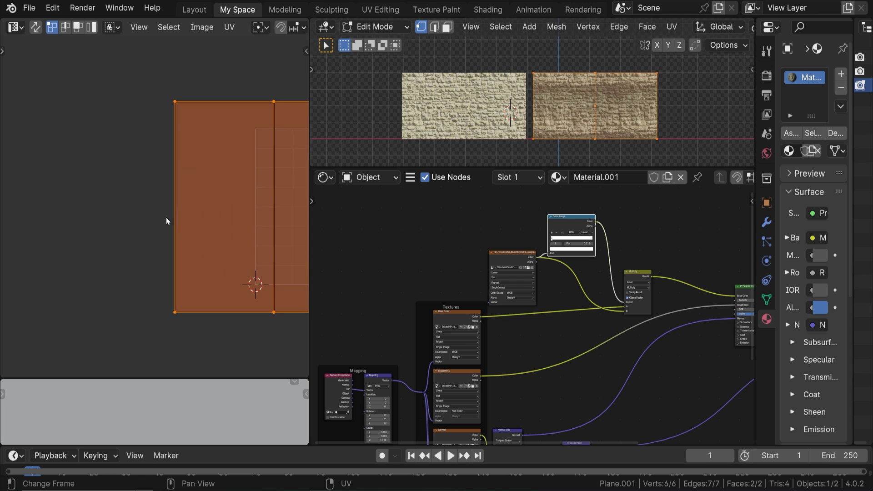
middle_click_drag(193, 235, 40, 229)
scroll(40, 229, "down", 2)
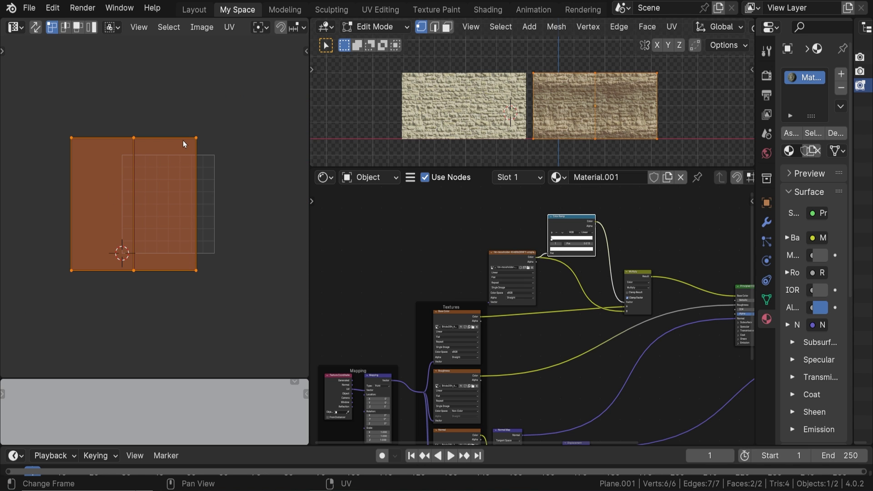
key("g")
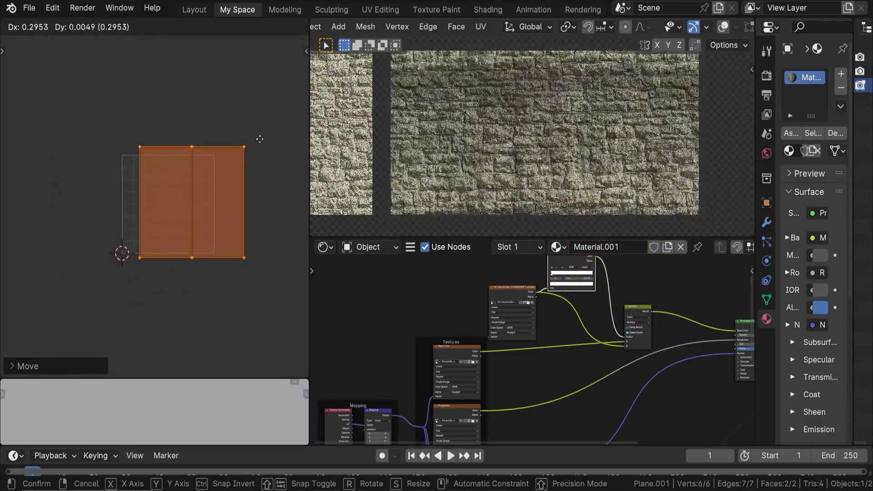
left_click(260, 137)
- Resize the editors to give the properties more room, and show the plane mesh's UV Maps list
left_click_drag(309, 136, 56, 136)
left_click_drag(757, 285, 647, 285)
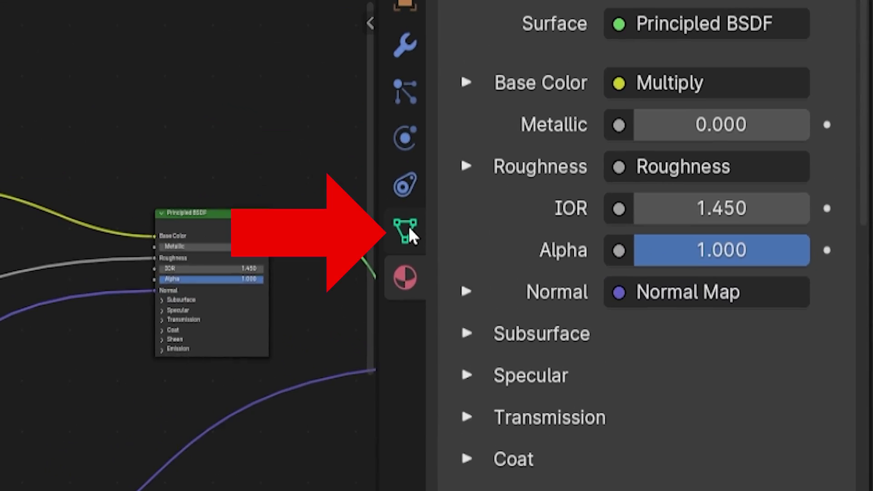
left_click(409, 234)
left_click(454, 204)
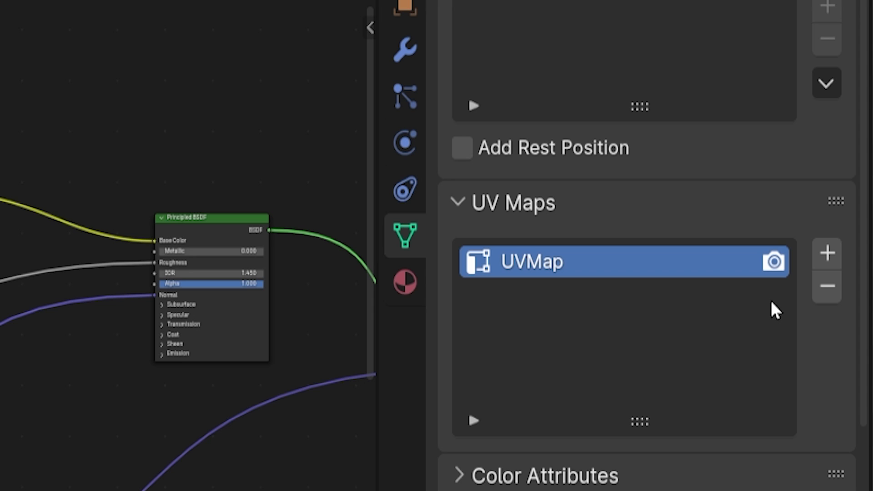
- Add several UV maps to the plane's mesh and delete the surplus ones, keeping only UVMap and UVMap.001
left_click(828, 258)
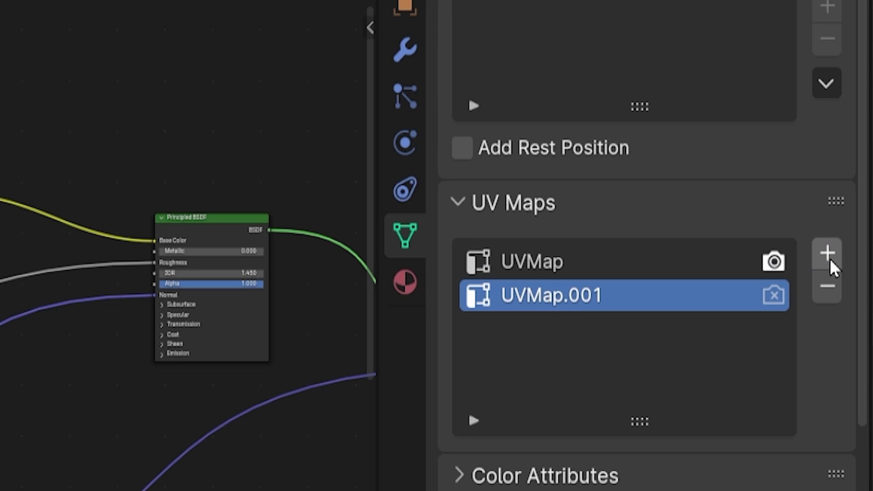
left_click(828, 255)
left_click(828, 255)
left_click(827, 255)
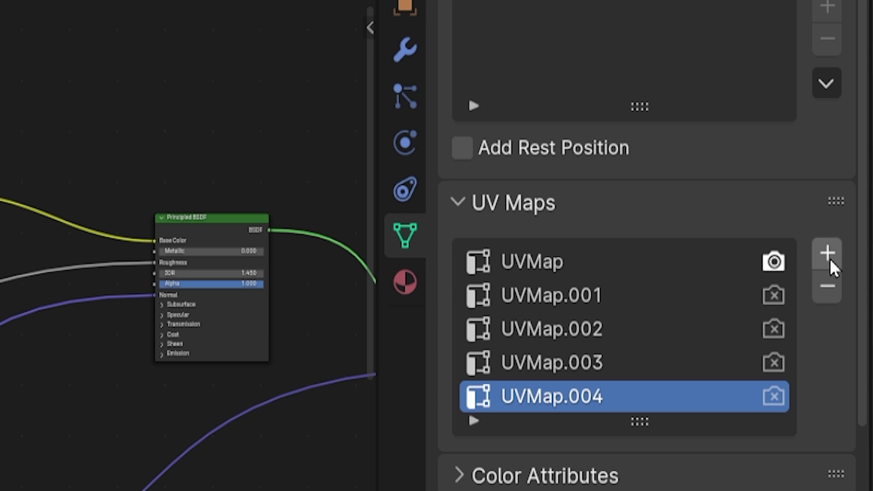
left_click(825, 285)
left_click(825, 284)
left_click(825, 285)
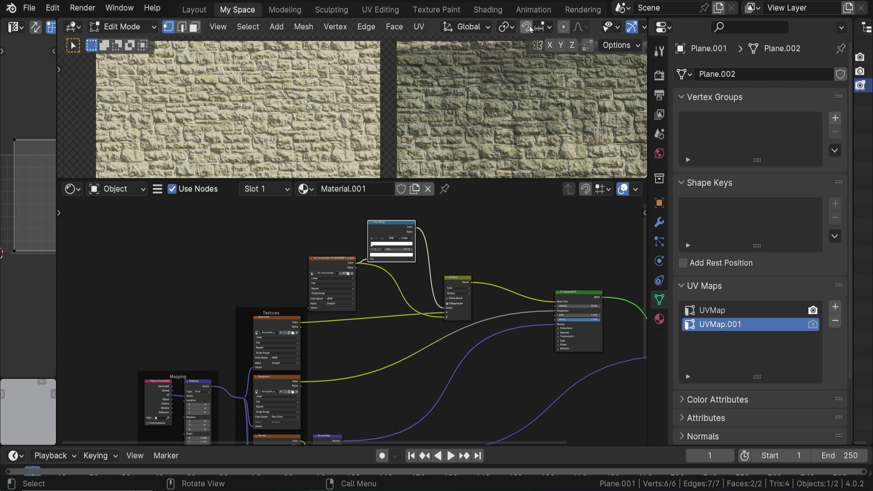
- Turn on the viewport overlays and unwrap the plane on UVMap.001
scroll(536, 27, "down", 3)
left_click(579, 28)
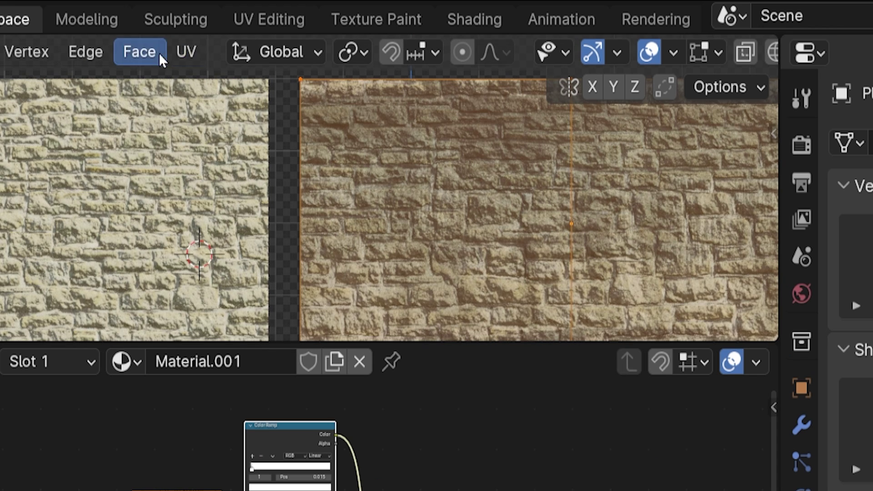
left_click(186, 52)
left_click(225, 76)
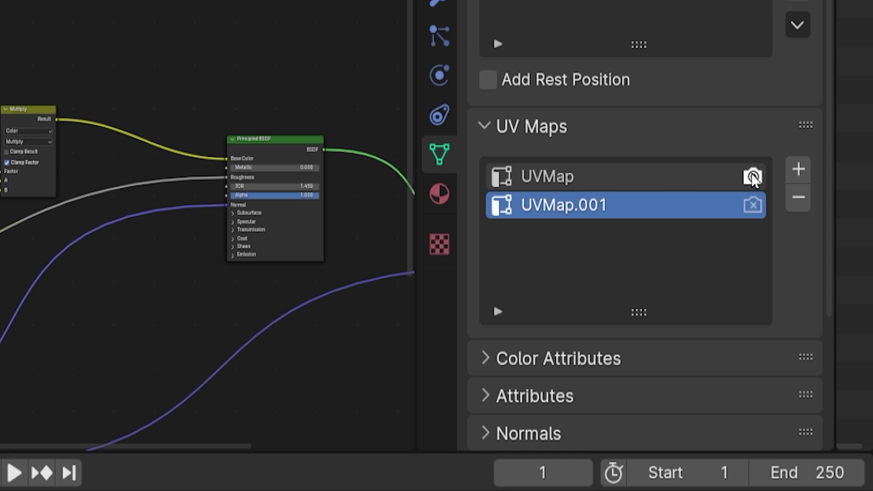
- Switch the active and render UV maps between UVMap and UVMap.001, finishing with UVMap.001 active and UVMap for rendering
left_click(589, 173)
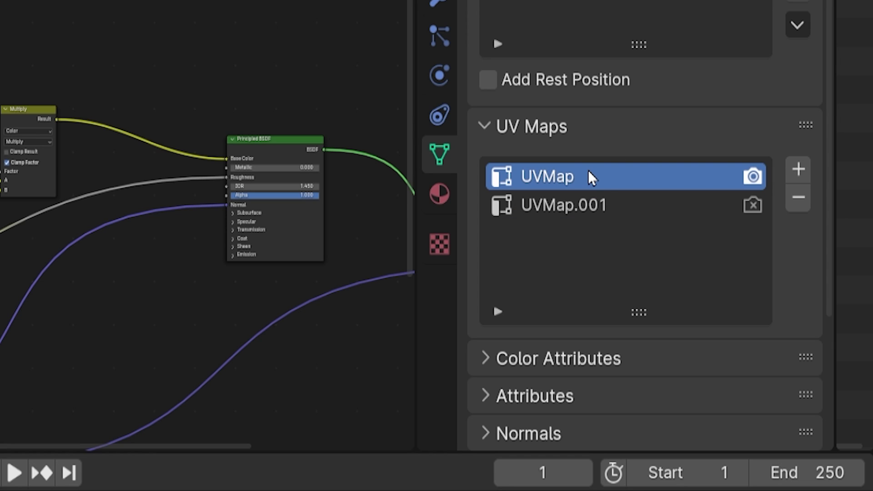
left_click(630, 205)
left_click(641, 176)
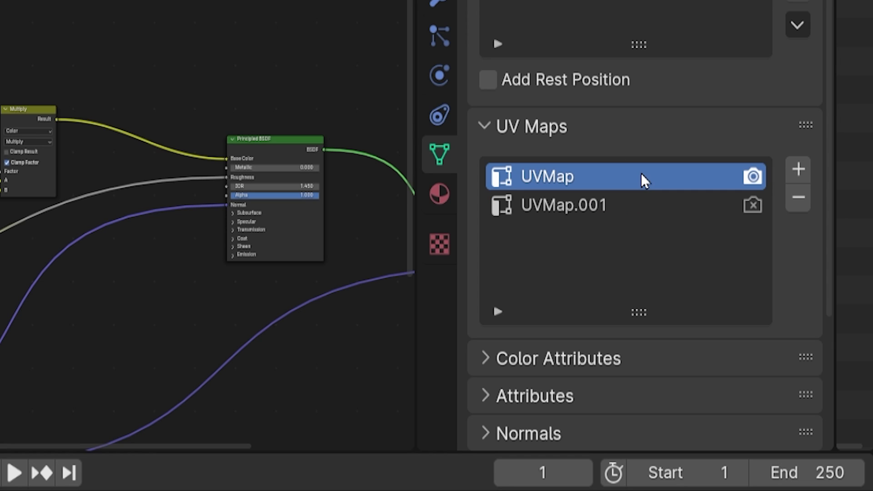
left_click(642, 206)
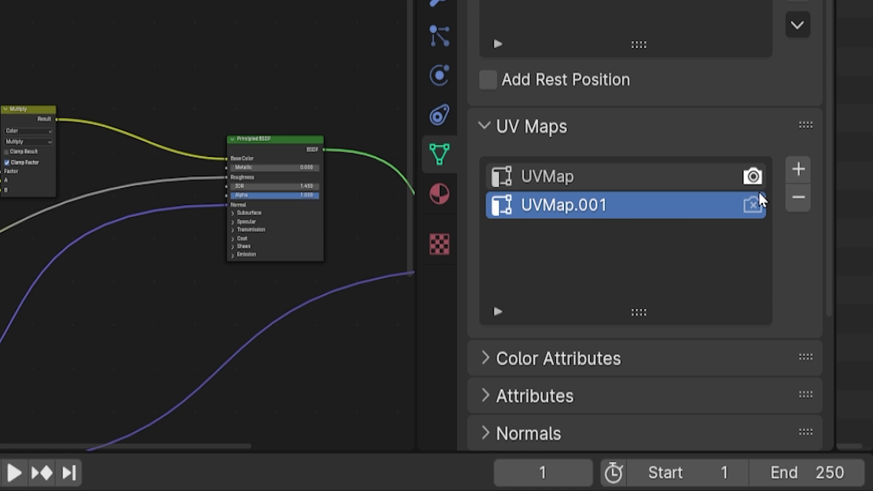
left_click(755, 205)
left_click(755, 176)
left_click(589, 175)
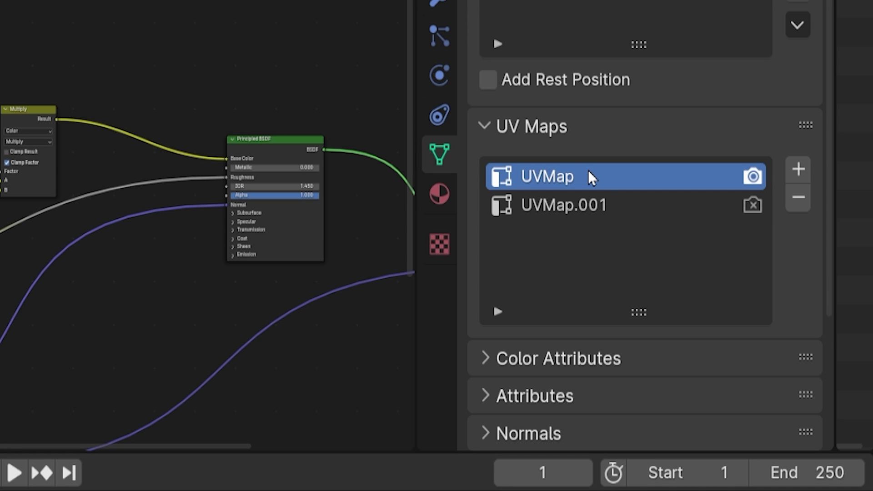
left_click(628, 208)
left_click(640, 175)
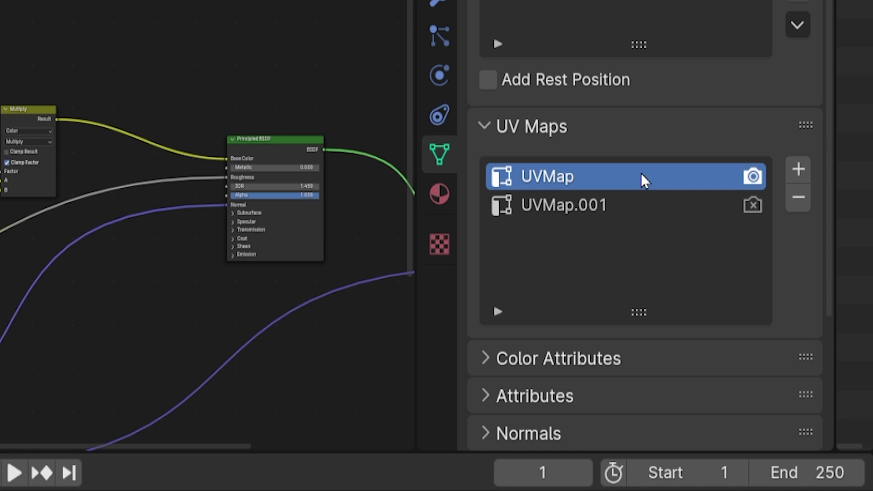
left_click(639, 202)
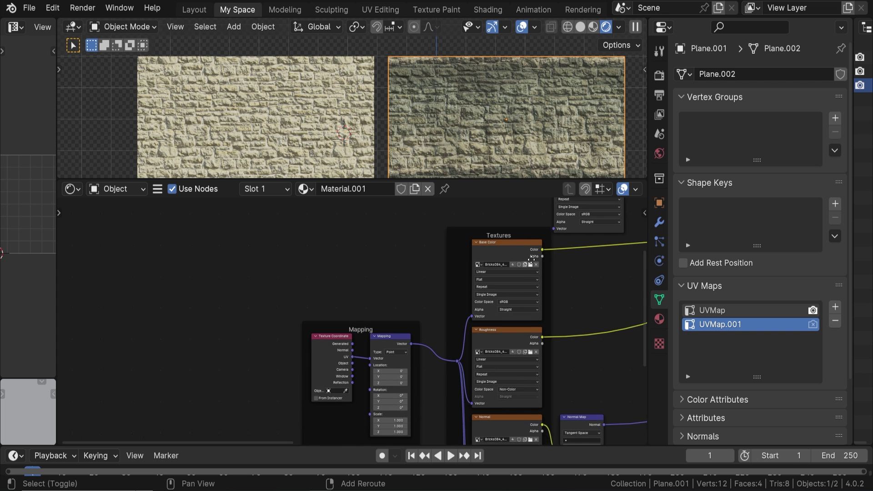
- Move the tim-mossholder grunge image node upward, clear of the Textures frame
middle_click_drag(512, 279, 541, 249)
scroll(541, 248, "up", 5)
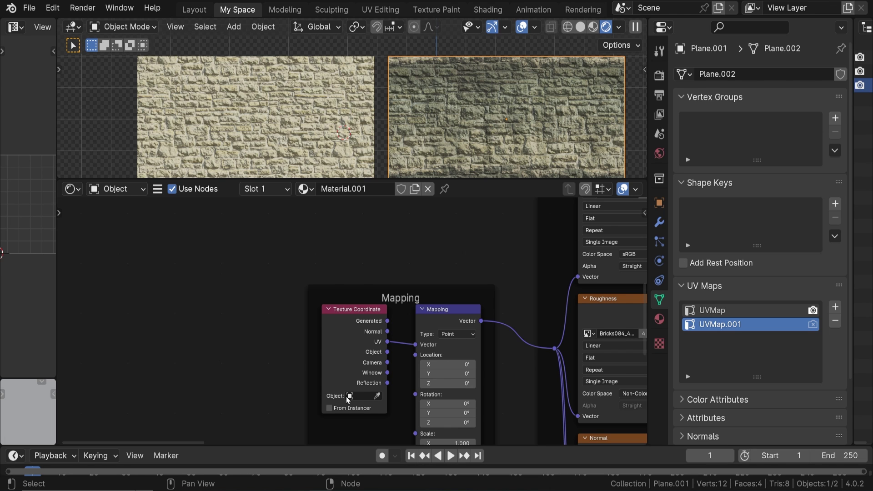
middle_click_drag(592, 242, 286, 242, "shift")
scroll(366, 258, "up", 1)
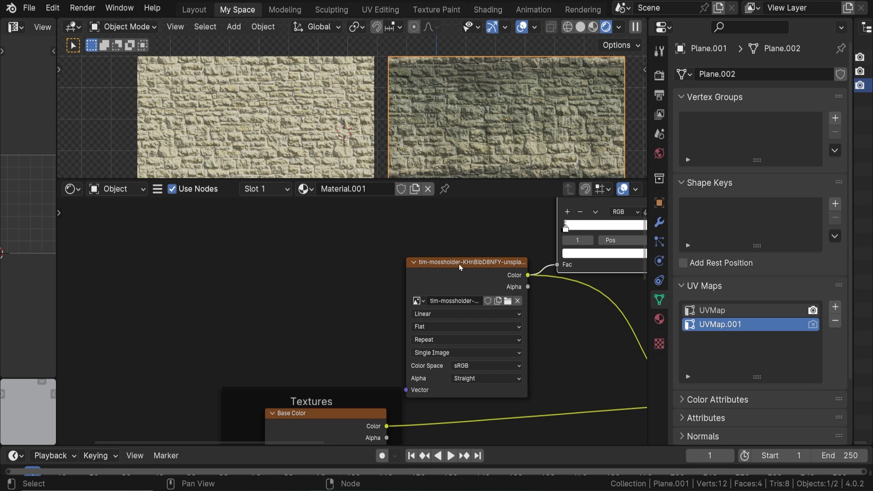
left_click_drag(458, 264, 451, 222)
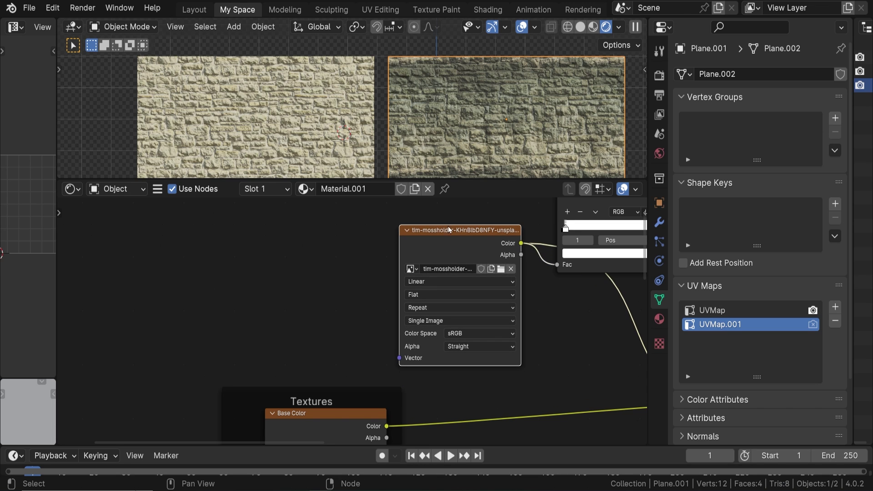
- Add a UV Map node in front of the grunge image texture node
key("shift+a")
left_click(275, 257)
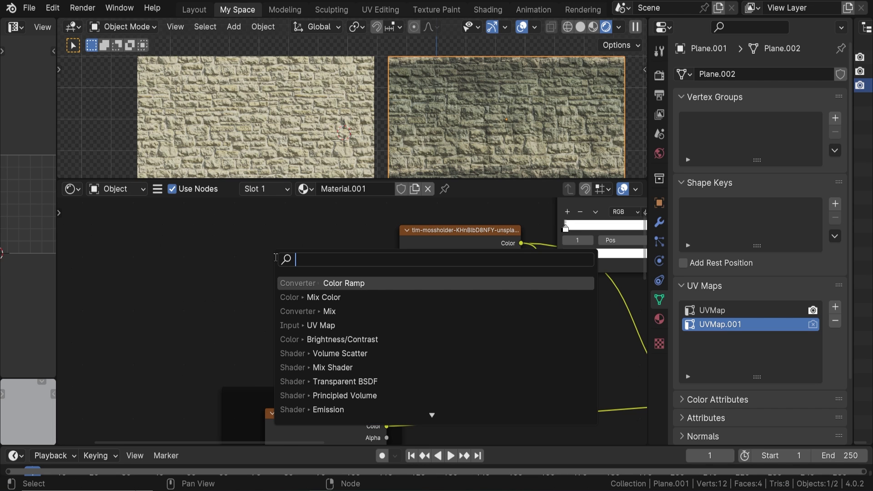
type("uv")
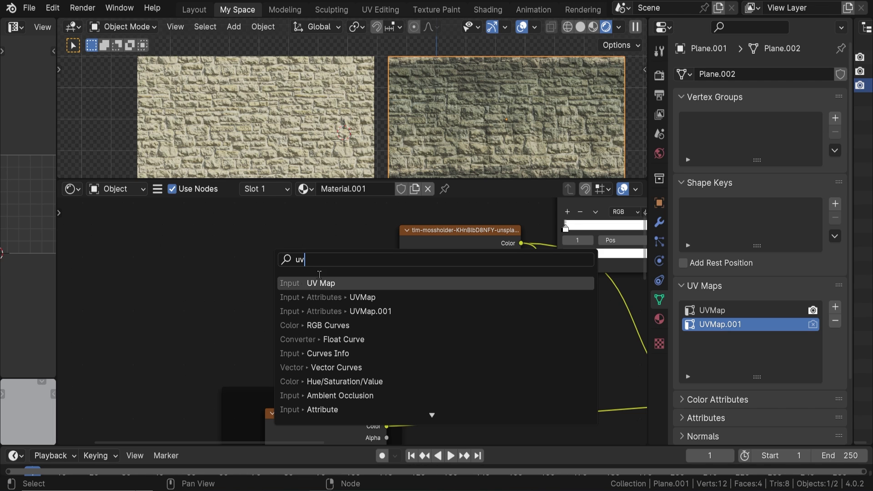
left_click(341, 283)
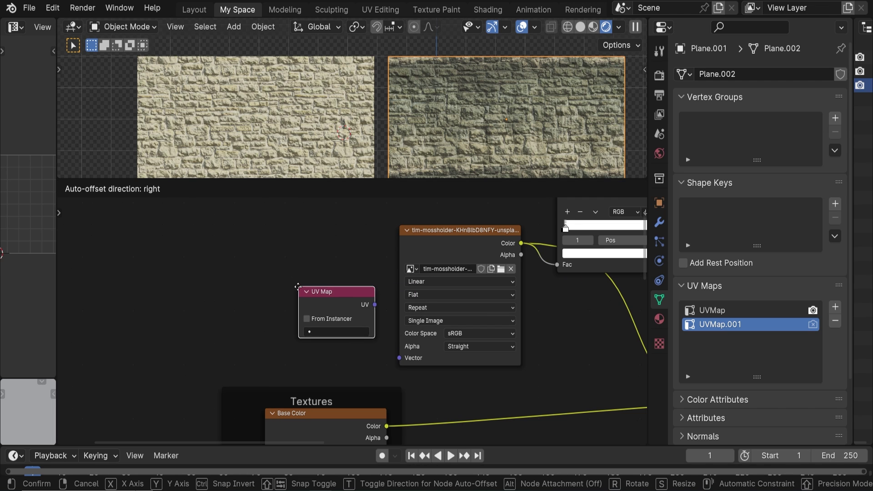
left_click(365, 276)
- Connect the UV Map node's UV output to the grunge image's Vector input and set its map to UVMap.001
scroll(366, 276, "up", 2)
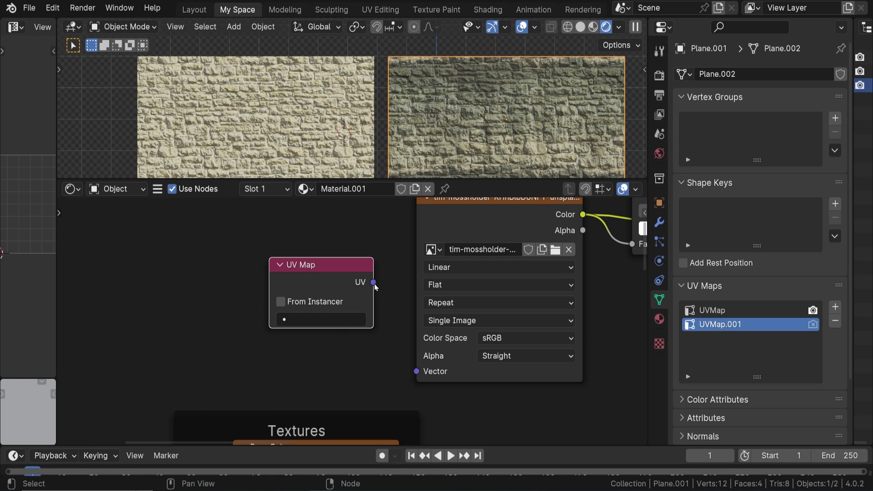
left_click_drag(376, 285, 415, 373)
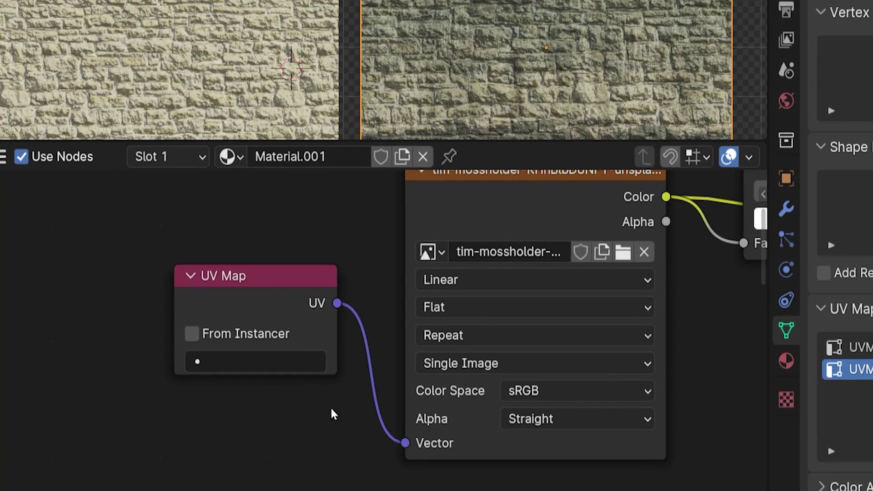
left_click(284, 359)
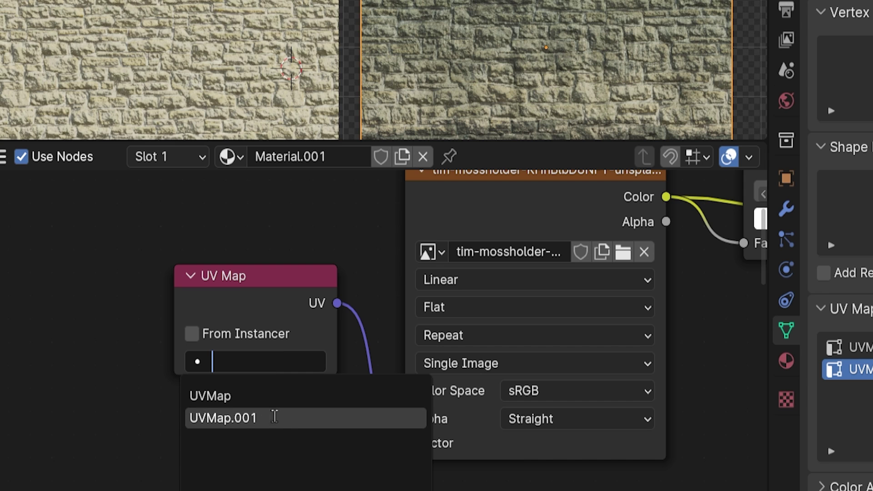
left_click(295, 417)
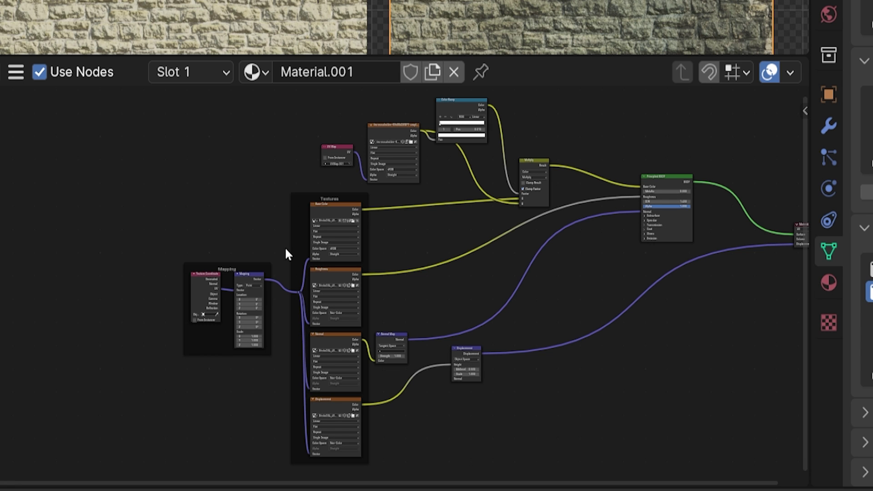
- Move all of the plane's UVs on UVMap.001 and scale them up to about double size
scroll(339, 254, "up", 14)
middle_click_drag(446, 207, 334, 487)
scroll(415, 193, "up", 3)
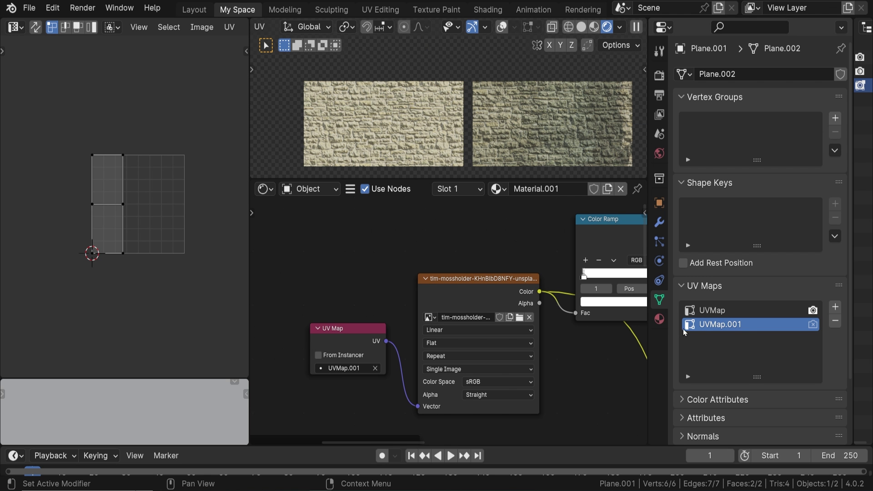
key("a")
key("g")
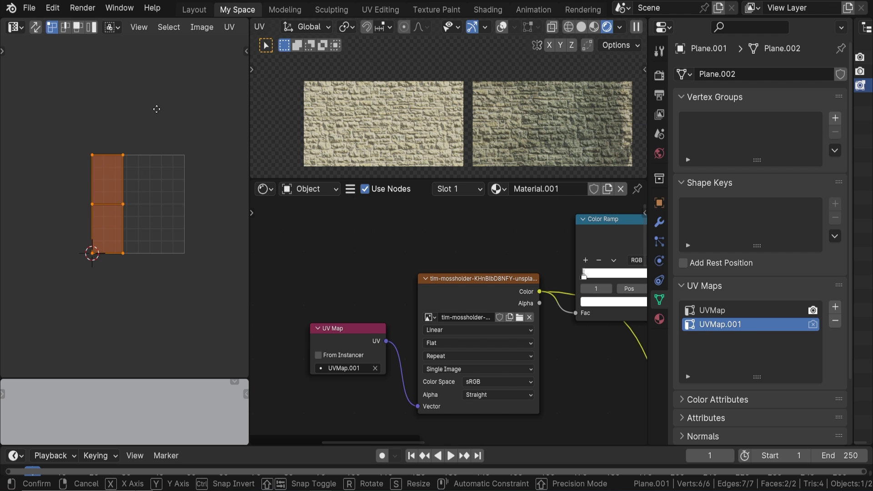
left_click(195, 128)
key("g")
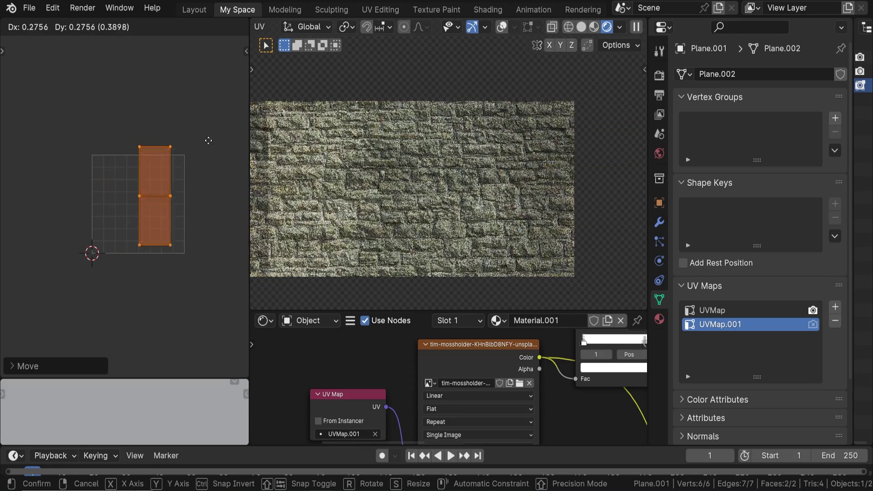
left_click(171, 174)
key("s")
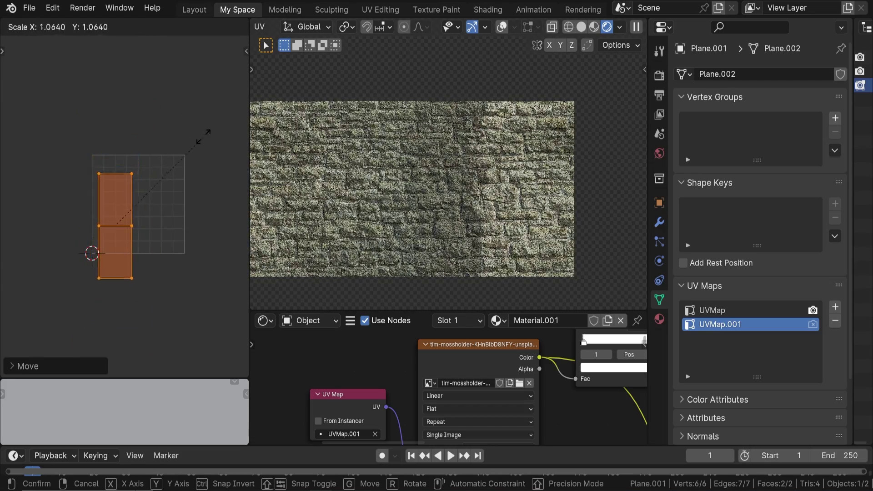
left_click(18, 423)
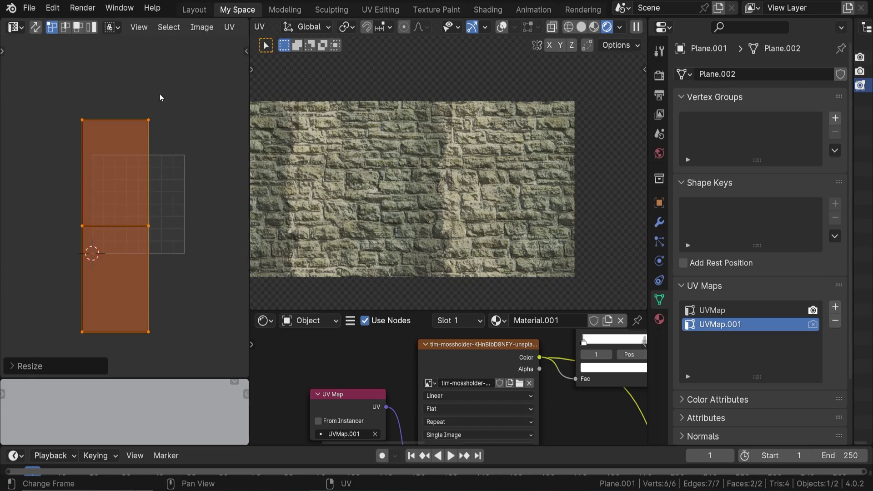
key("r")
left_click(140, 95)
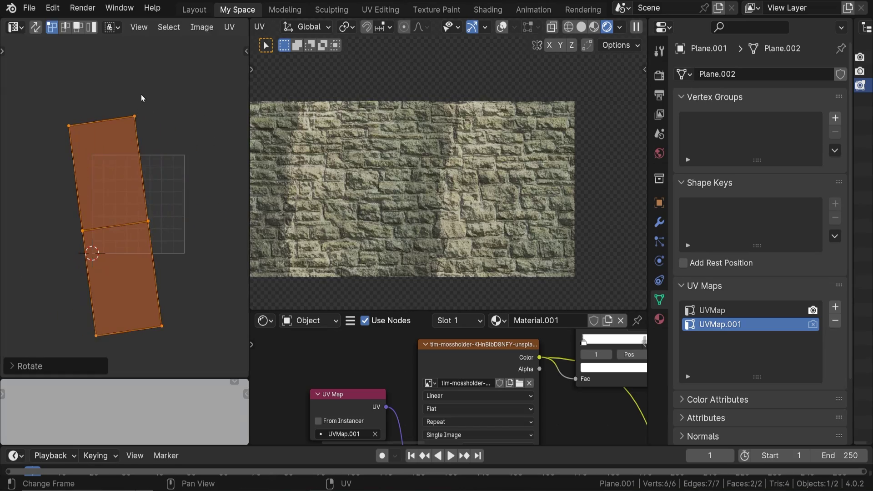
key("ctrl+z")
- Rotate the plane's UVs on UVMap.001 by about 90 degrees so the grunge streaks run horizontally
key("r")
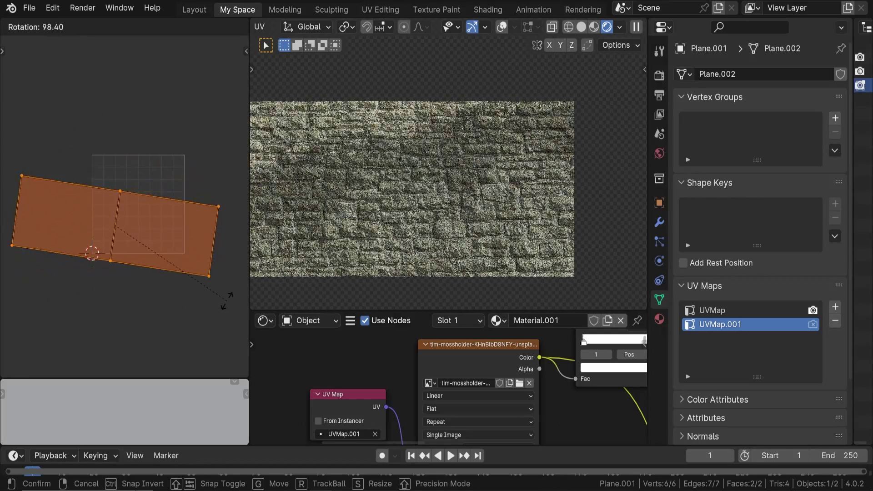
left_click(231, 278)
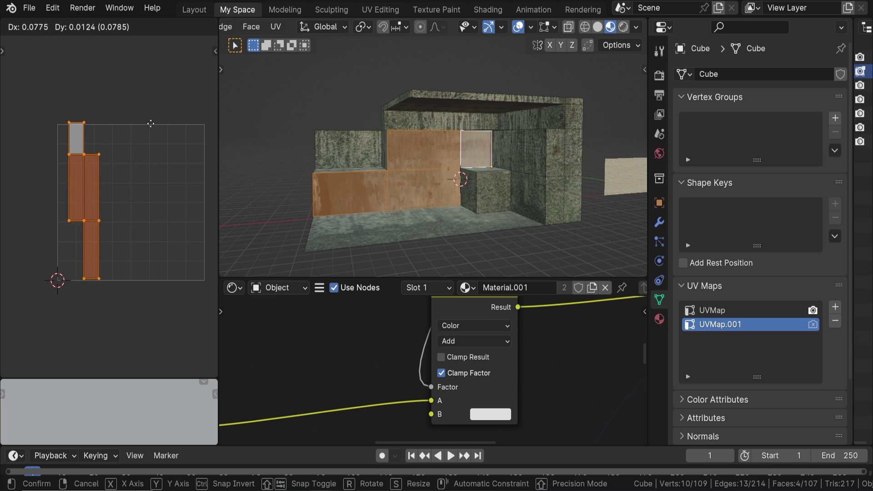
- Rotate, move and scale the selected wall faces' UVs on the Cube room's UVMap.001, and leave Edit Mode to inspect the grunge
key("r")
left_click(203, 289)
key("g")
left_click(74, 145)
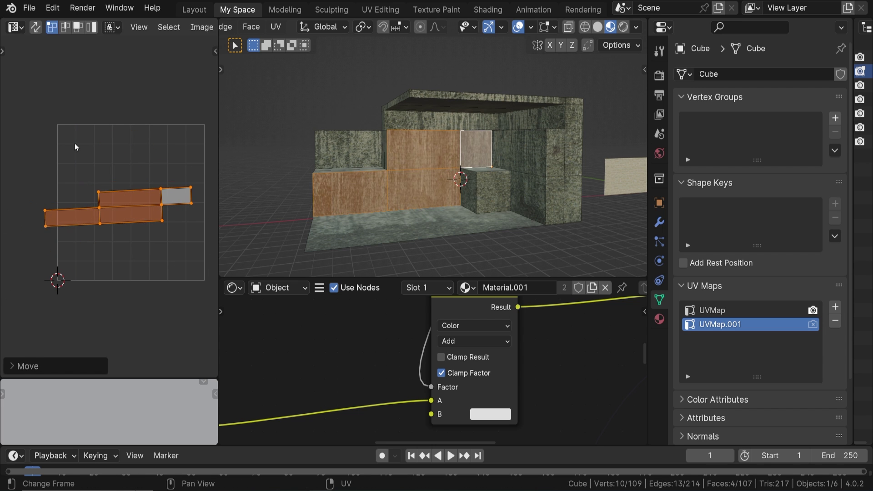
key("s")
left_click(195, 156)
key("Tab")
middle_click_drag(409, 135, 447, 136)
scroll(447, 132, "up", 2)
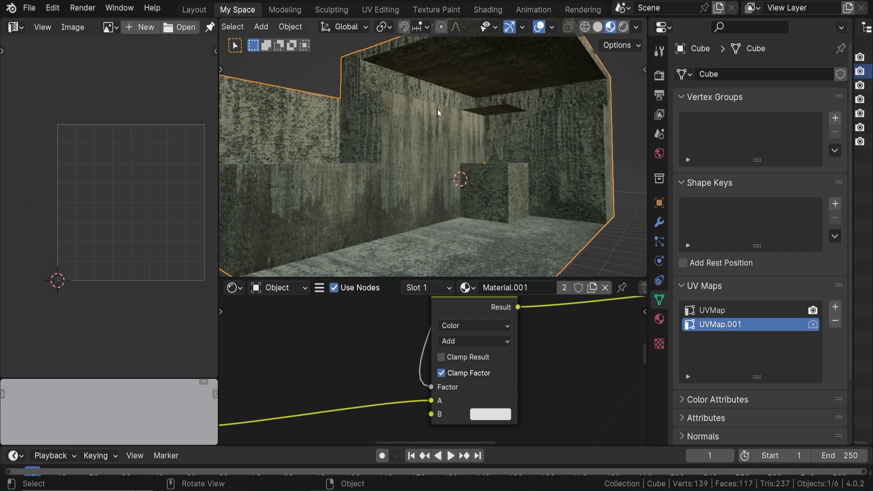
- Select the two upper faces and the lower face on the room's far wall and unwrap them on UVMap.001
key("Tab")
scroll(434, 132, "down", 1)
scroll(439, 141, "up", 1)
left_click(505, 135)
left_click(564, 135, "shift")
left_click(563, 191, "shift")
left_click(445, 26)
left_click(457, 42)
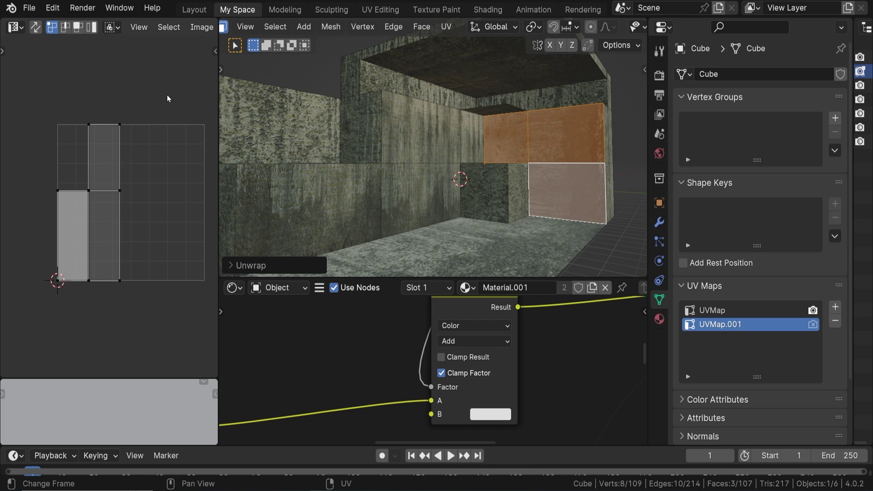
- Rotate the three far-wall faces' UVs by about 91 degrees on UVMap.001 and reposition them to place the grunge
key("a")
key("r")
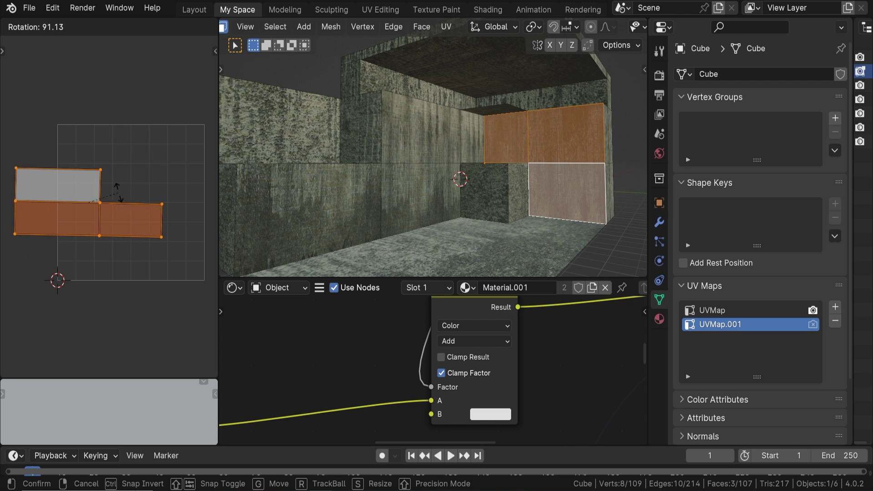
left_click(112, 213)
key("g")
left_click(143, 209)
key("Tab")
key("Tab")
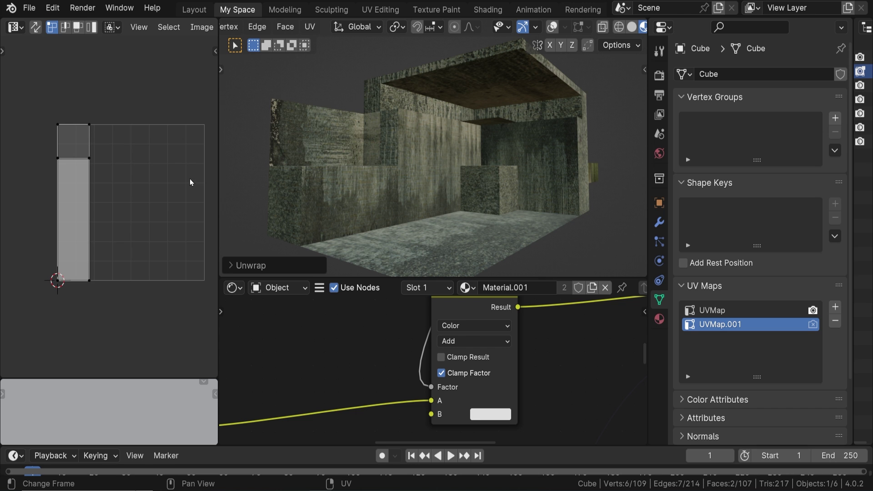
left_click(73, 141)
key("g")
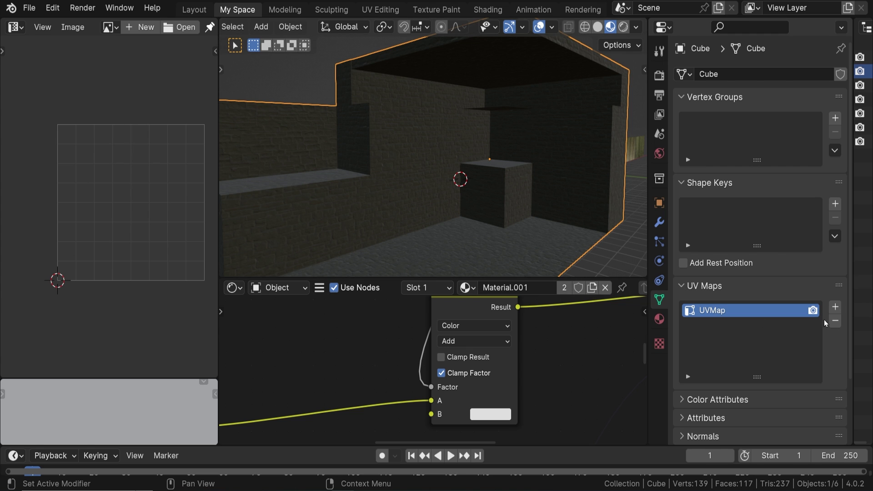
- Add a second UV map to the darker brick Cube room and rename it "Don't do this"
left_click(835, 309)
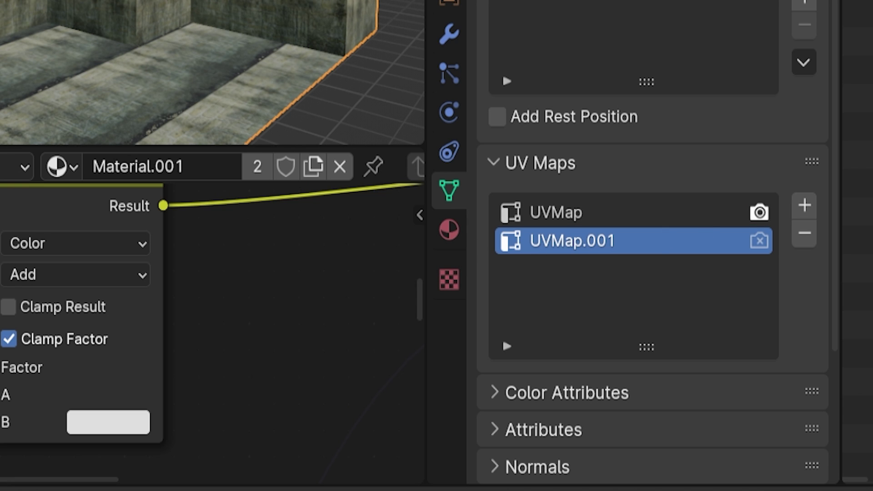
scroll(212, 72, "down", 2)
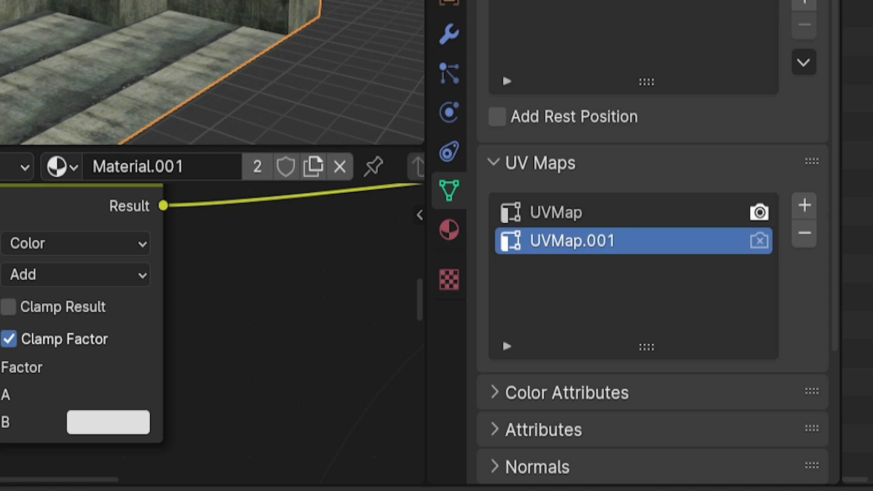
double_click(562, 246)
type("Don't do this!")
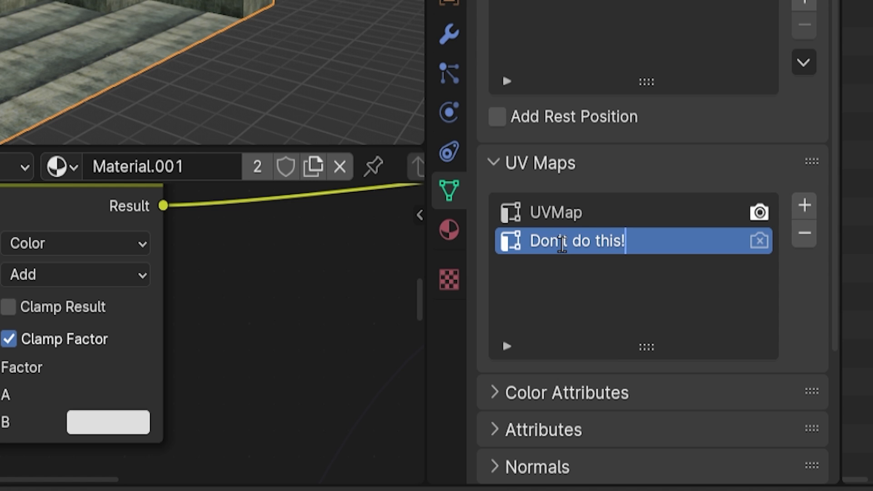
key("Return")
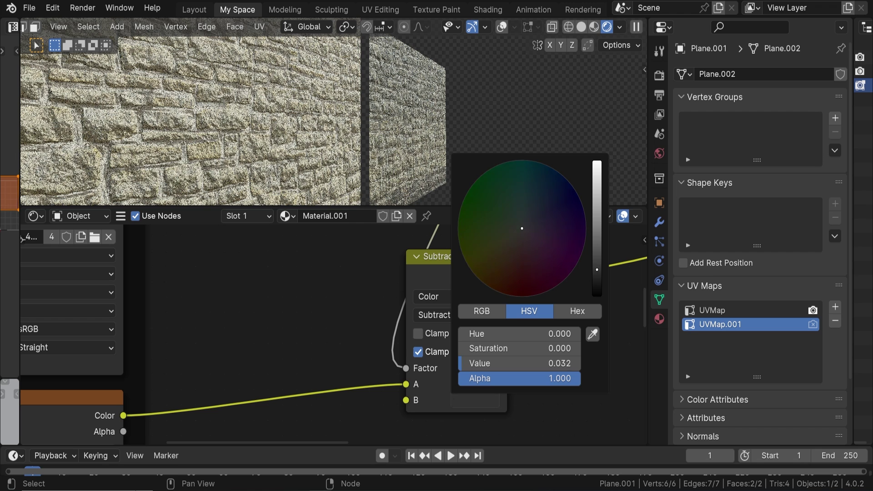
- Brighten the B colour of the Subtract mix node to a value of about 0.422
left_click_drag(597, 265, 596, 205)
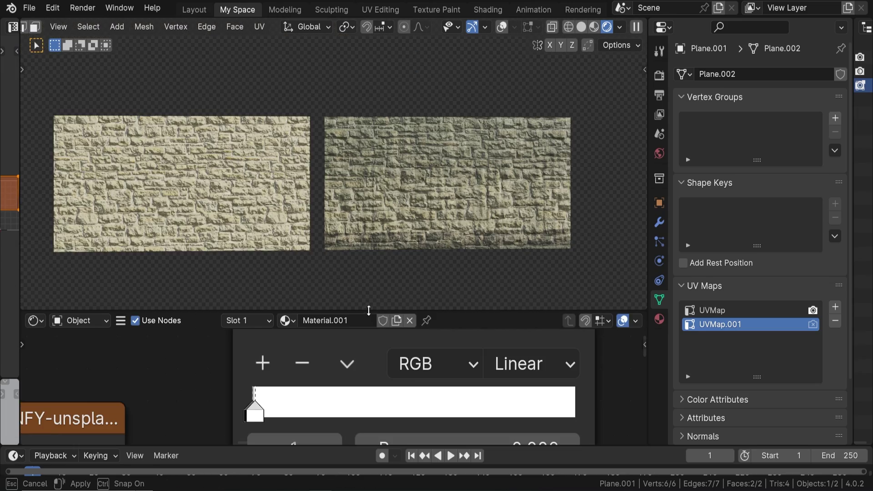
- Examine the grunge on the brick wall planes up close and trace the Roughness texture's link to the Principled BSDF
left_click_drag(367, 305, 391, 222)
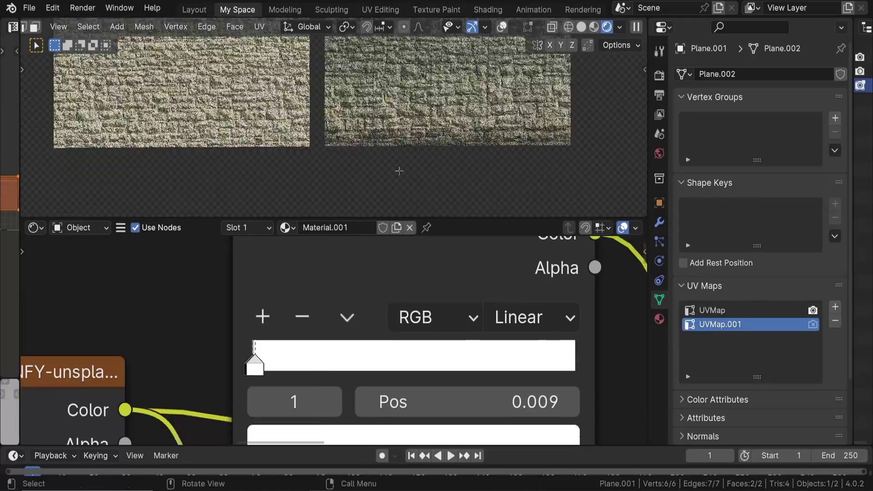
middle_click_drag(399, 171, 448, 166, "shift")
scroll(400, 173, "up", 2)
scroll(510, 80, "up", 2)
middle_click_drag(510, 79, 498, 46)
middle_click_drag(498, 36, 523, 109, "shift")
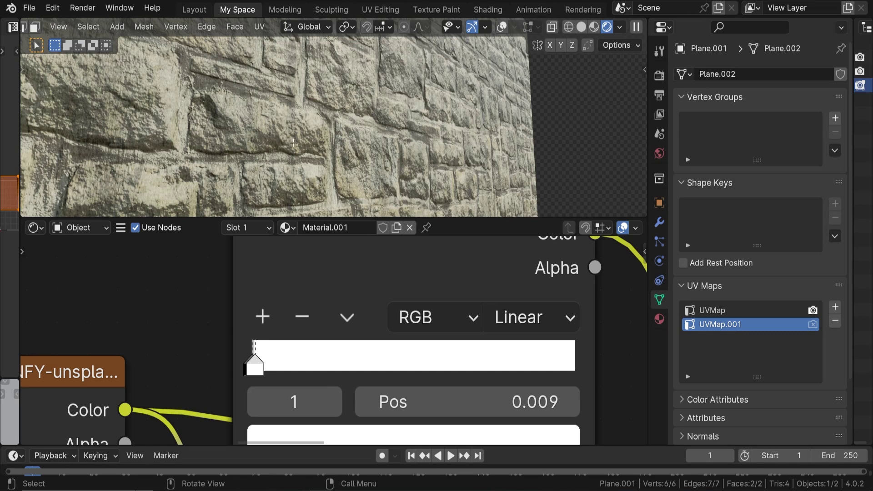
scroll(434, 280, "down", 5)
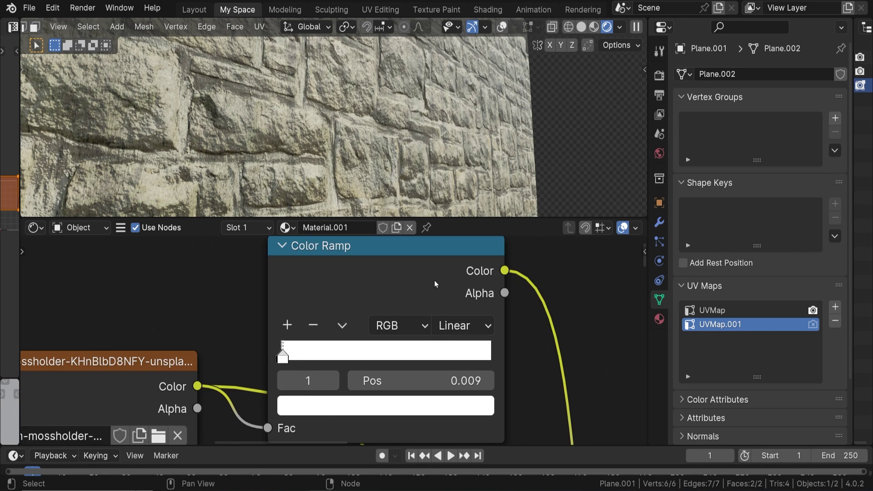
middle_click_drag(473, 345, 525, 285, "shift")
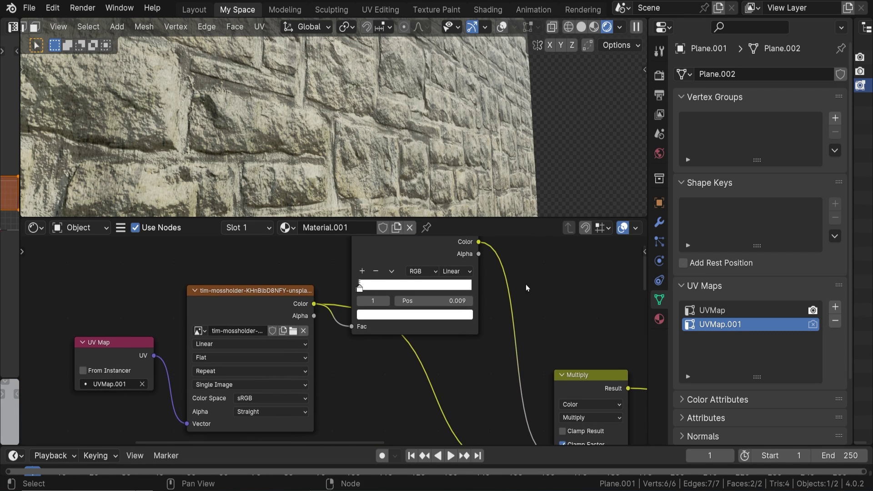
scroll(524, 284, "down", 10)
middle_click_drag(489, 325, 505, 411, "shift")
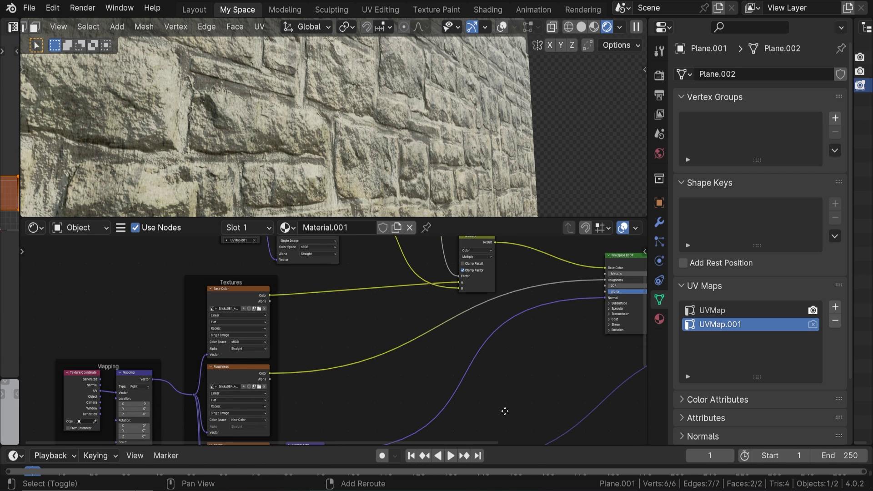
left_click(227, 371)
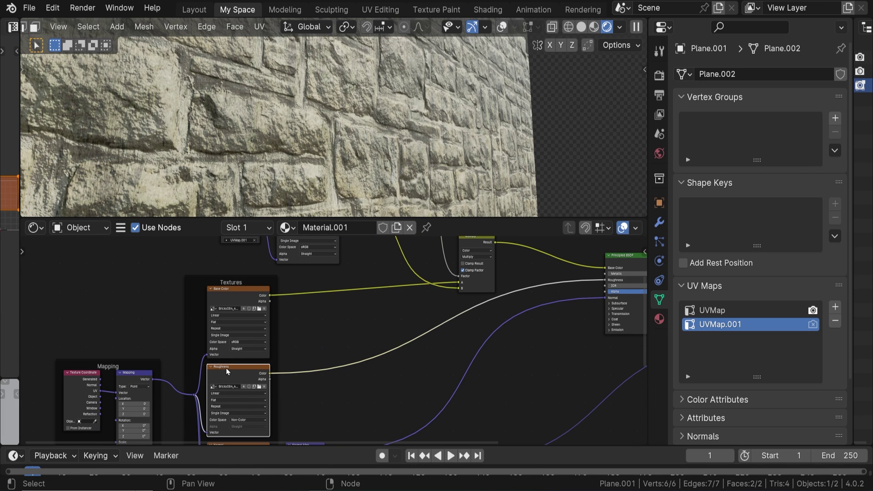
left_click(625, 262)
key("shift+a")
type("mix")
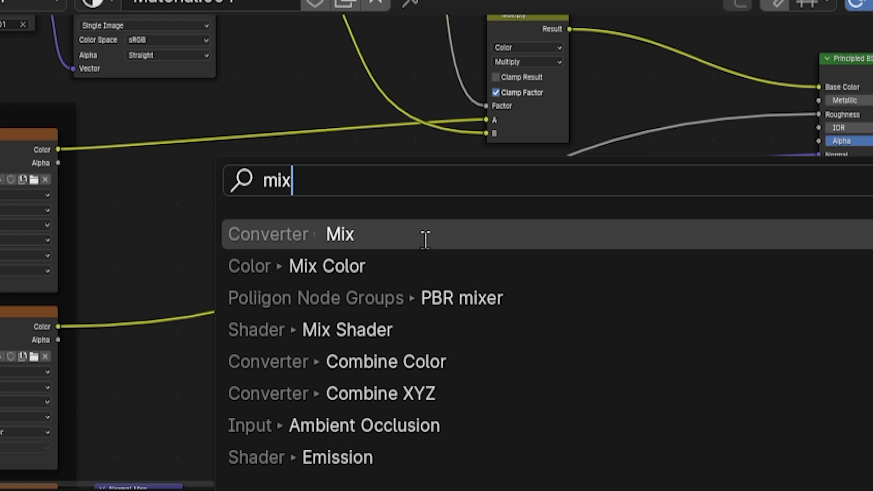
left_click(154, 231)
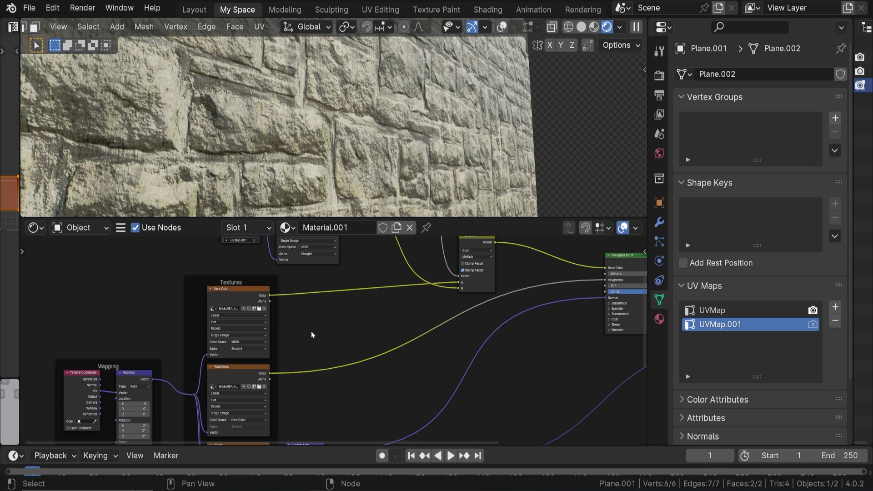
- Duplicate the Multiply mix node onto the Roughness texture's link to the Principled BSDF and set the copy's blending mode to Add
left_click(473, 245)
key("shift+d")
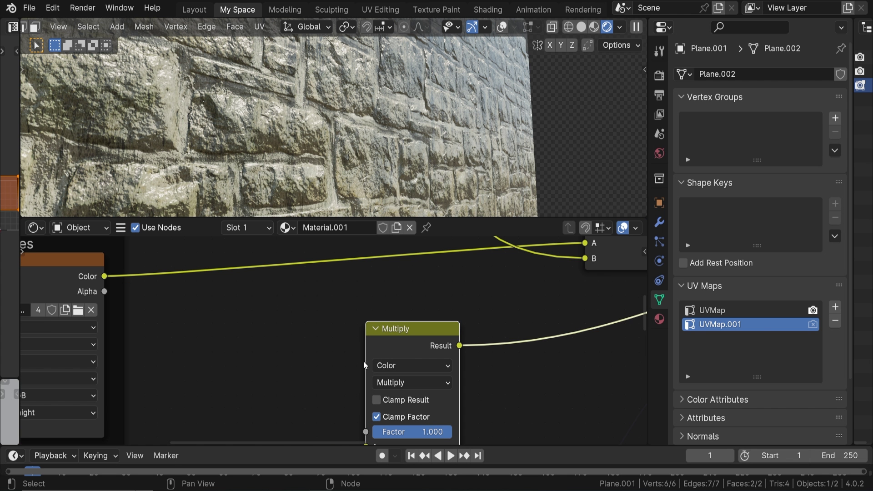
left_click(411, 383)
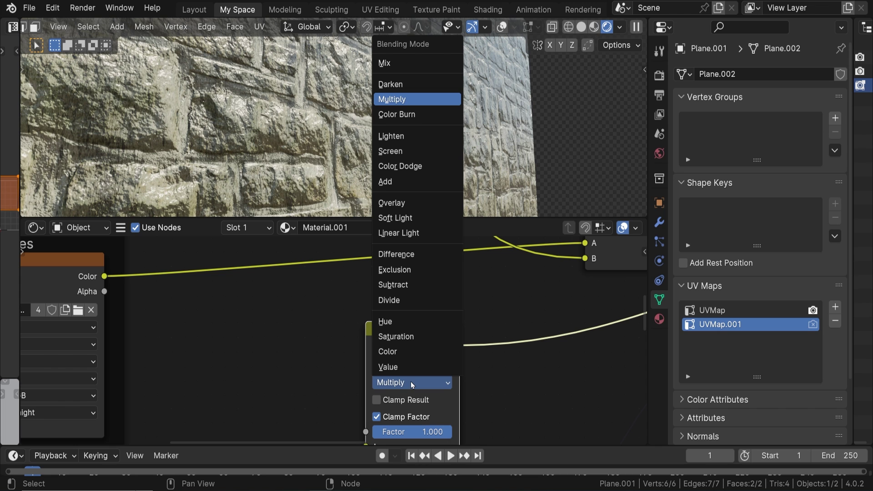
left_click(413, 182)
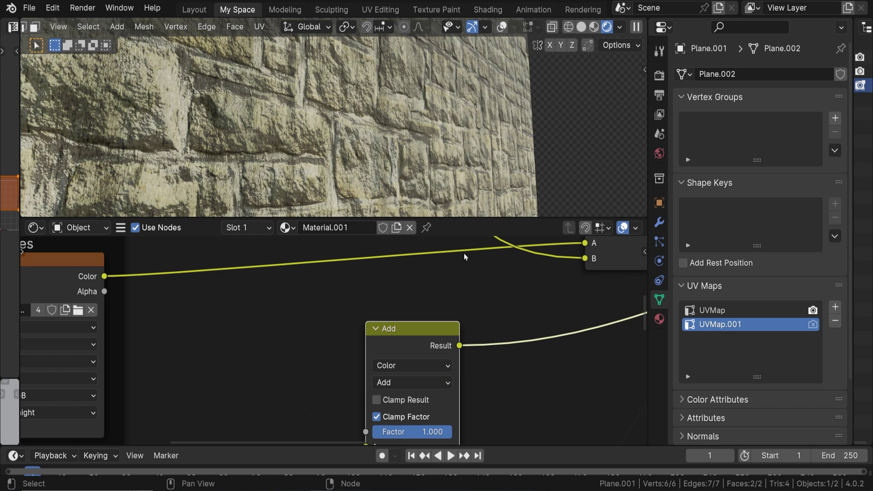
- Connect the Color Ramp's Color output to the B input of the Add node on the roughness link
scroll(465, 256, "down", 3)
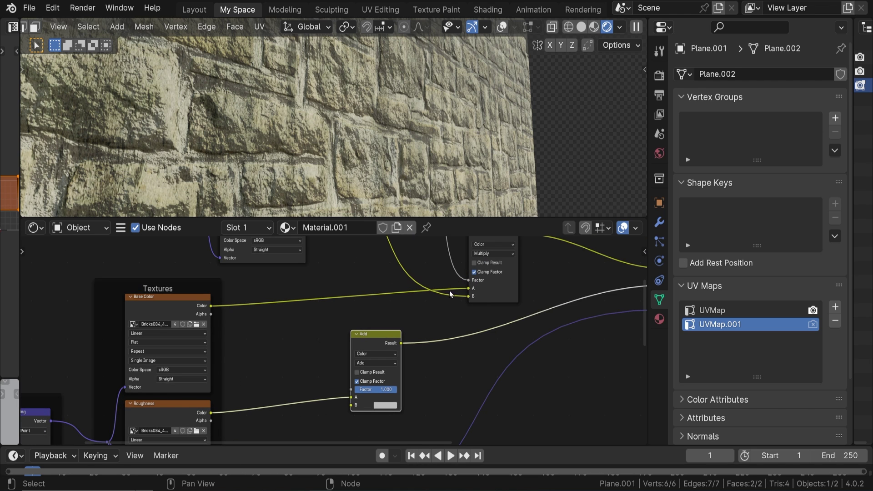
scroll(430, 359, "down", 3)
middle_click_drag(425, 366, 456, 393)
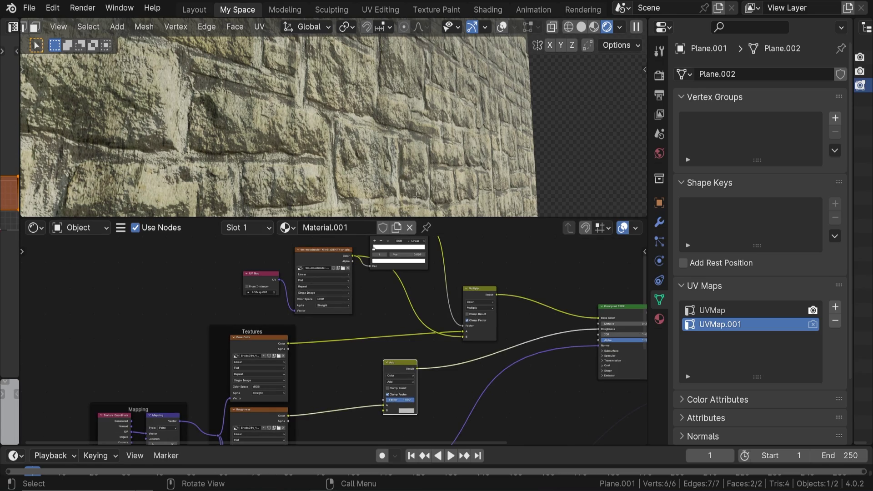
scroll(417, 193, "down", 2)
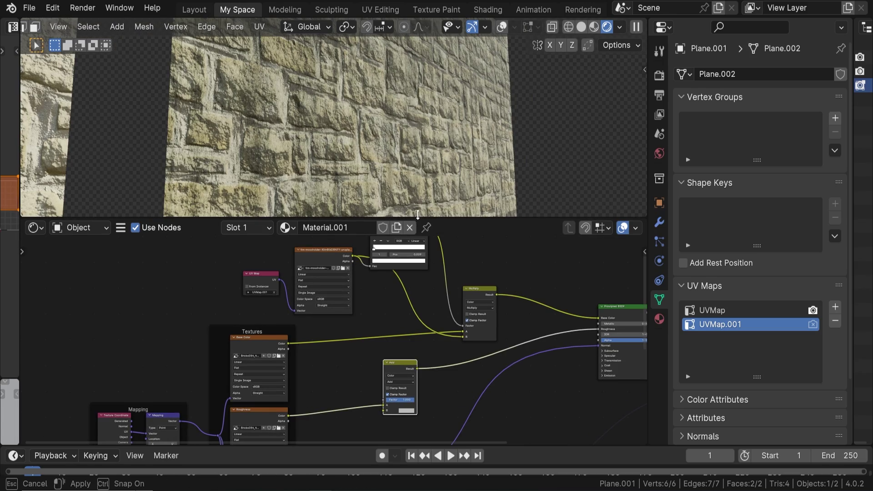
left_click_drag(418, 218, 412, 172)
middle_click_drag(375, 275, 347, 286)
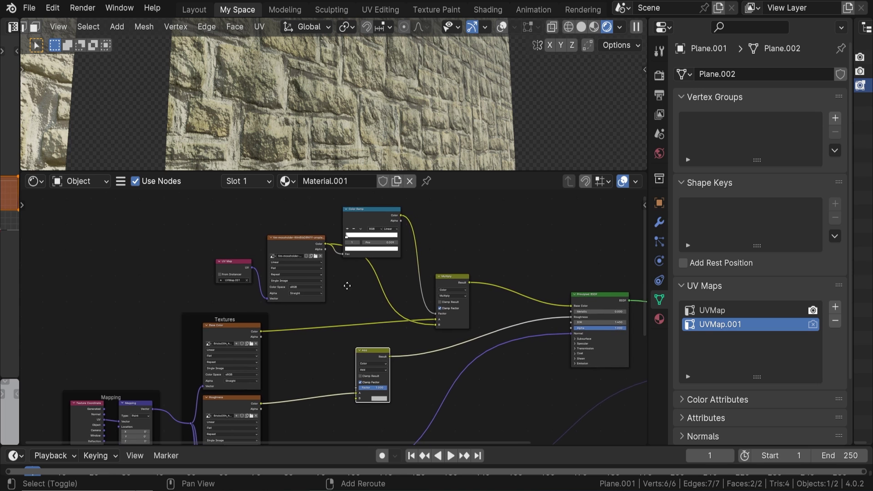
left_click_drag(400, 215, 410, 222)
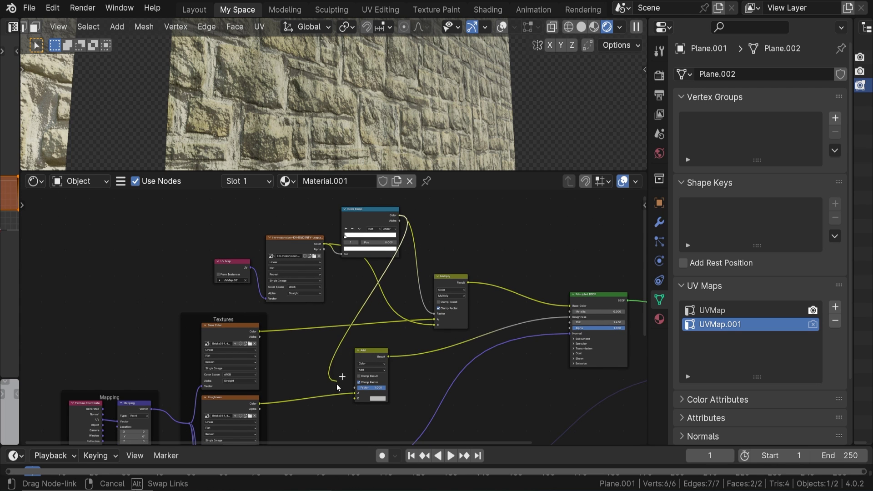
left_click_drag(350, 404, 354, 400)
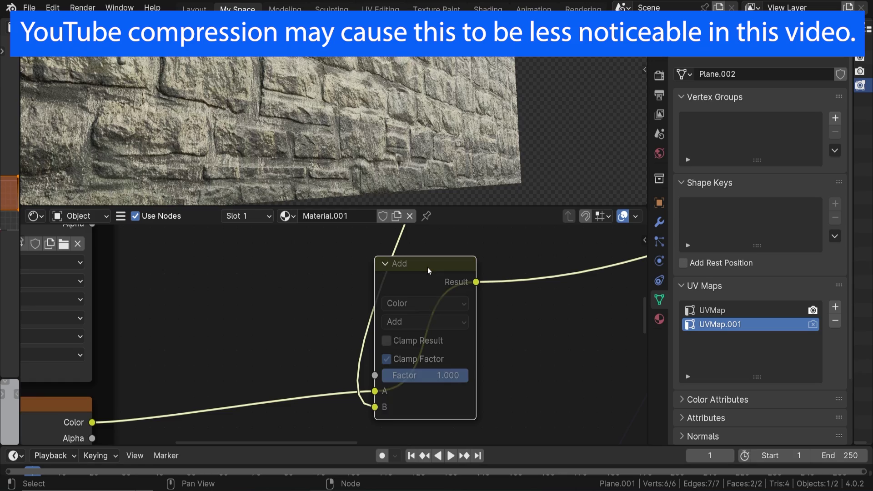
- Toggle muting of the Add node to compare the wall's roughness with and without it
key("m")
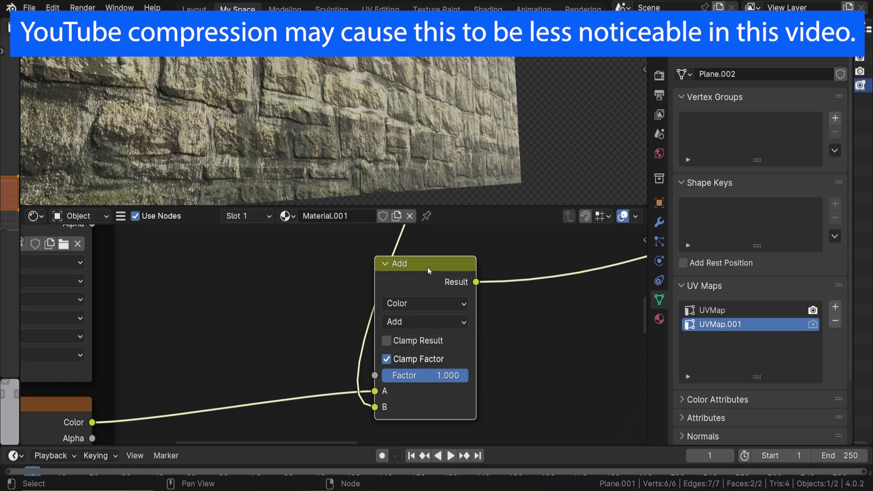
key("m")
key("m")
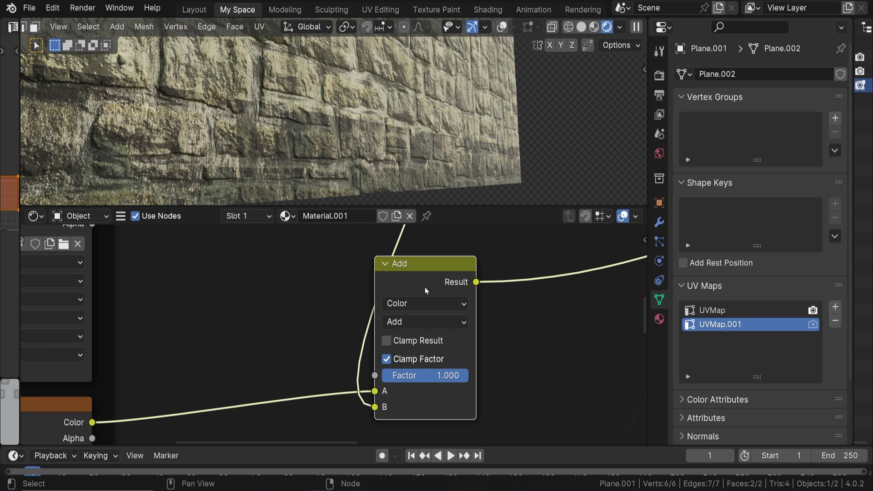
- Switch the roughness mix node's blending mode to Subtract and adjust its factor, ending at 1.000
left_click(425, 322)
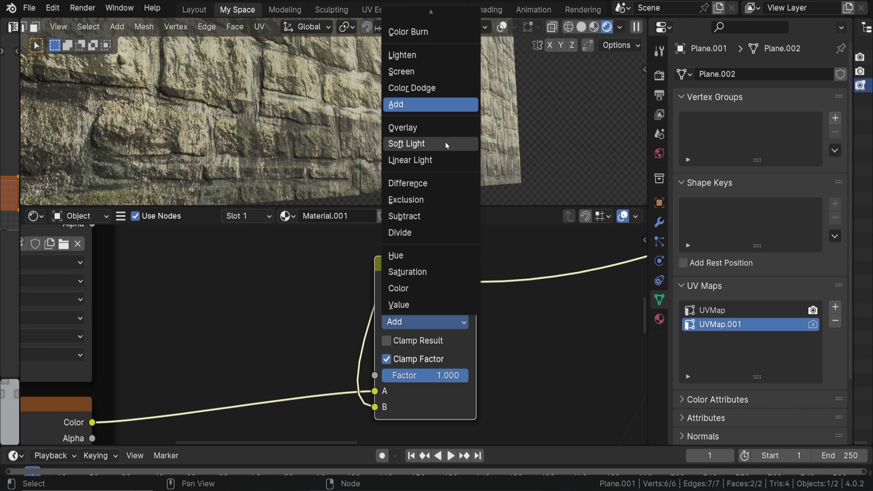
left_click(405, 216)
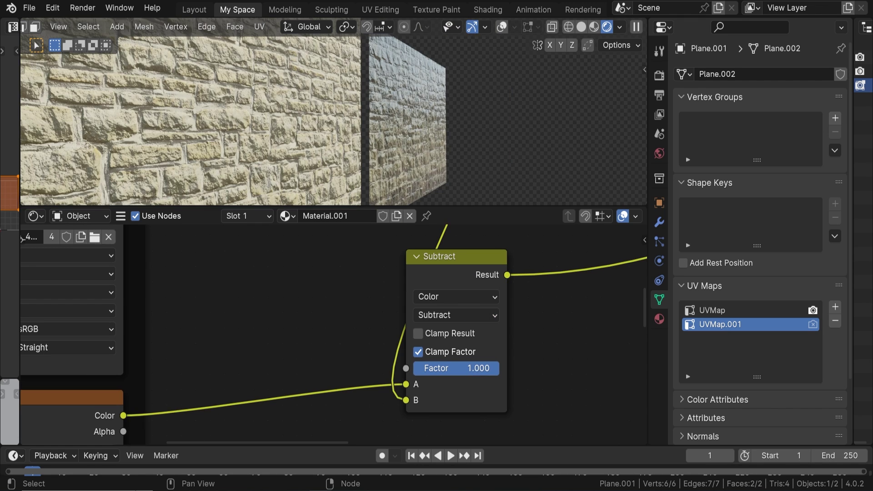
left_click_drag(455, 368, 494, 375)
left_click_drag(440, 368, 499, 368)
- Move the Color Ramp link from the Subtract node's B input to its Factor and adjust the B colour's brightness
left_click_drag(406, 400, 405, 369)
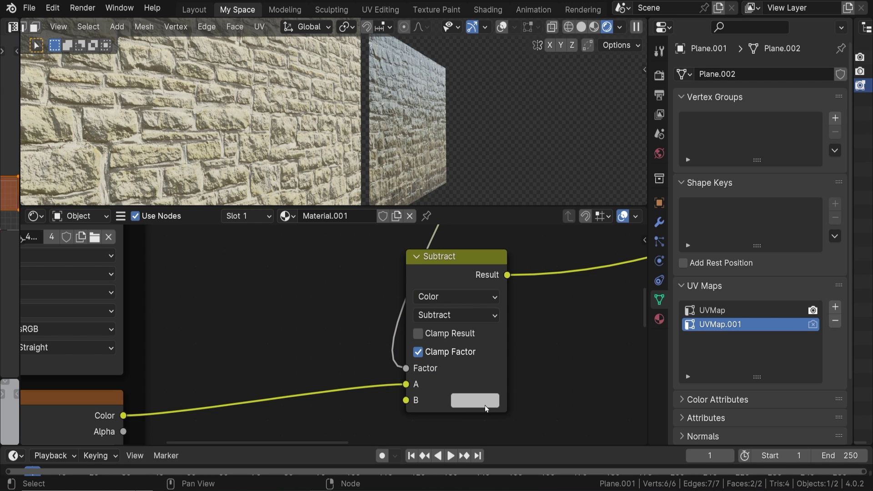
left_click(484, 403)
mouse_move(597, 201)
left_mouse_down()
mouse_move(596, 165)
mouse_move(602, 273)
mouse_move(597, 200)
left_mouse_up()
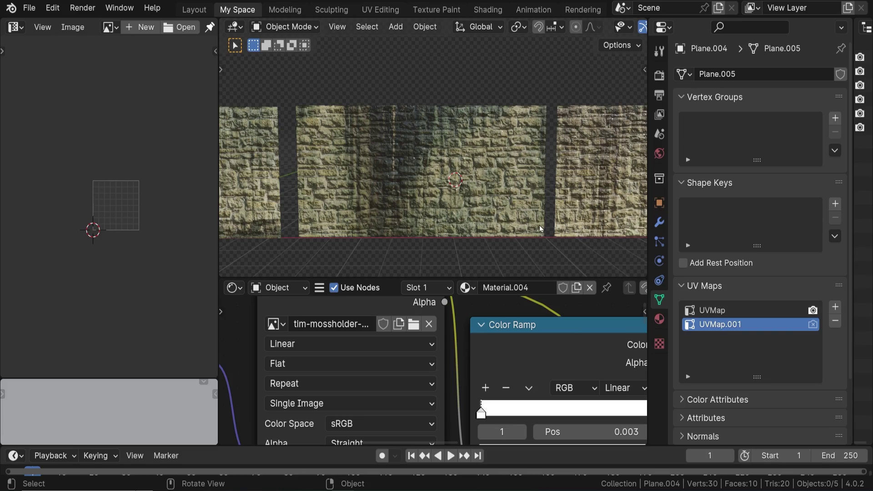
- Look over the row of grunge-overlaid brick planes and the Material.004 node setup
middle_click_drag(544, 221, 473, 214, "shift")
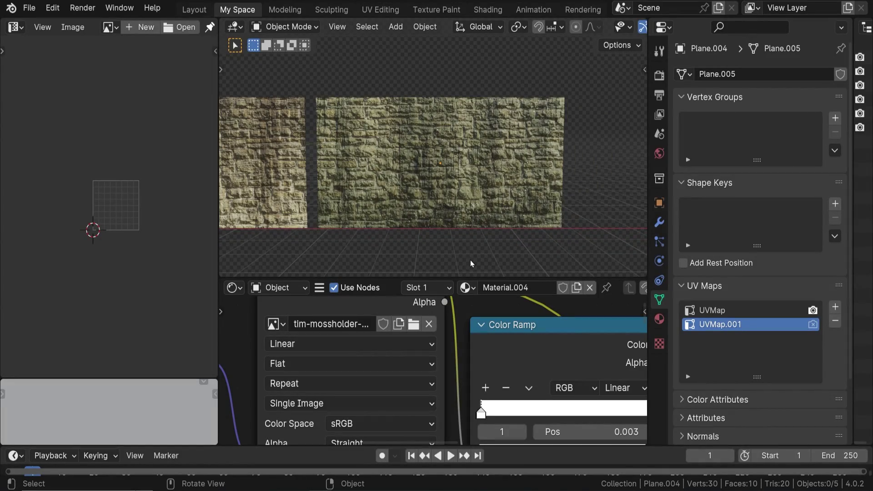
middle_click_drag(470, 260, 393, 218)
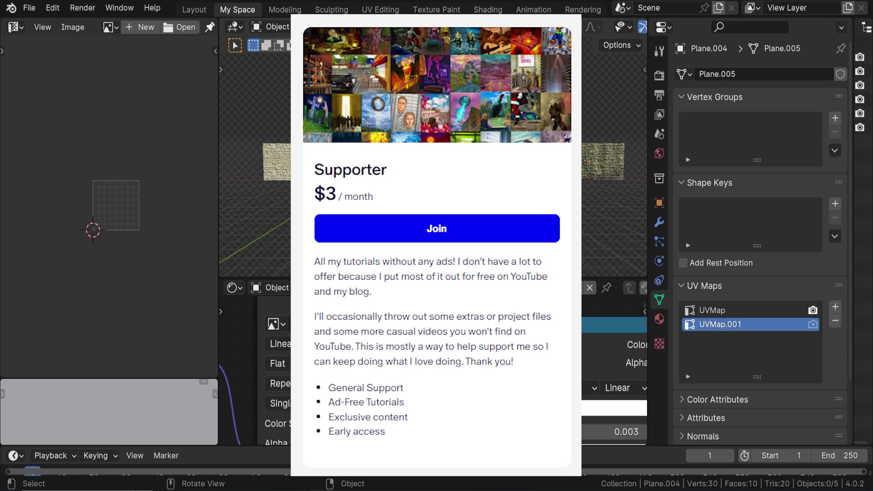
scroll(432, 204, "up", 1)
scroll(410, 358, "down", 18)
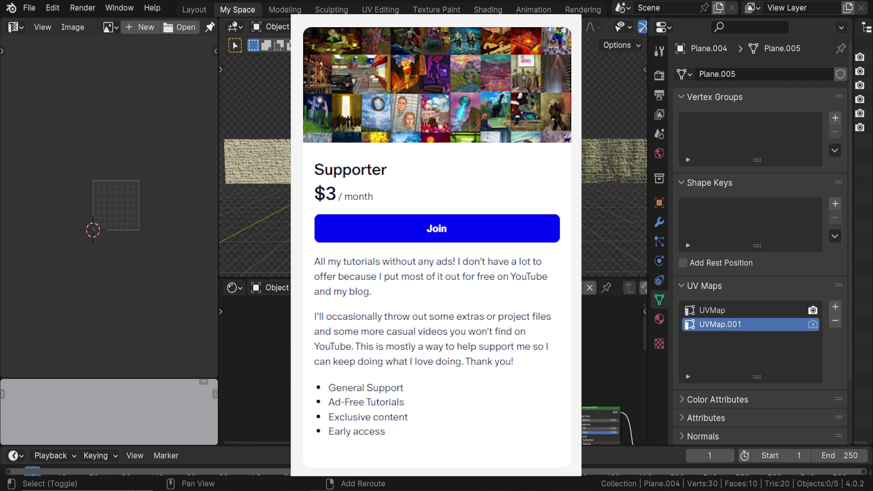
middle_click_drag(409, 358, 386, 296, "shift")
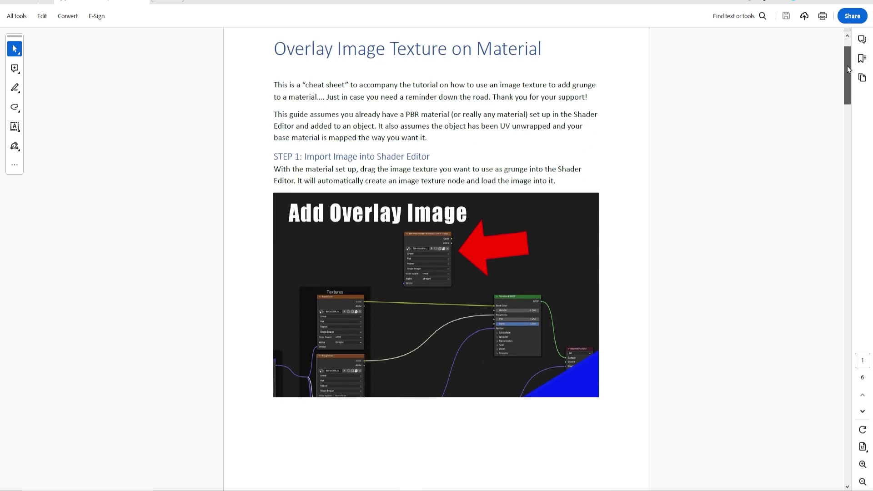
- Read through the "Overlay Image Texture on Material" cheat sheet in Adobe Acrobat, down to the Other Tricks section
scroll(845, 105, "down", 8)
left_click_drag(845, 105, 834, 288)
scroll(834, 288, "down", 20)
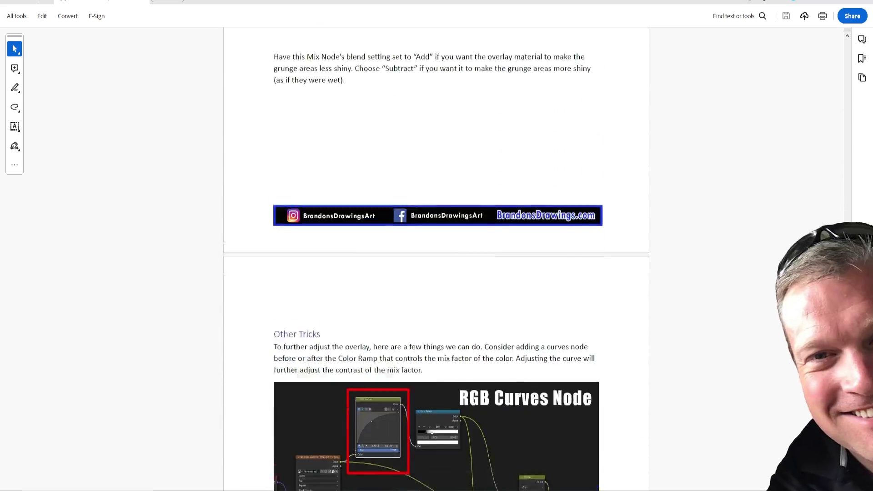